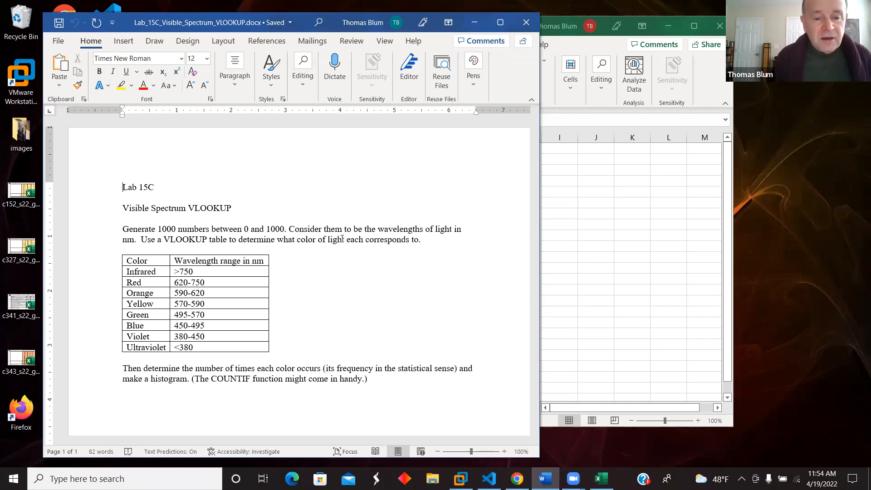
Switch to the blank Excel workbook and fill column A from A2 down with the number series 1 to 1000.
left_click(628, 287)
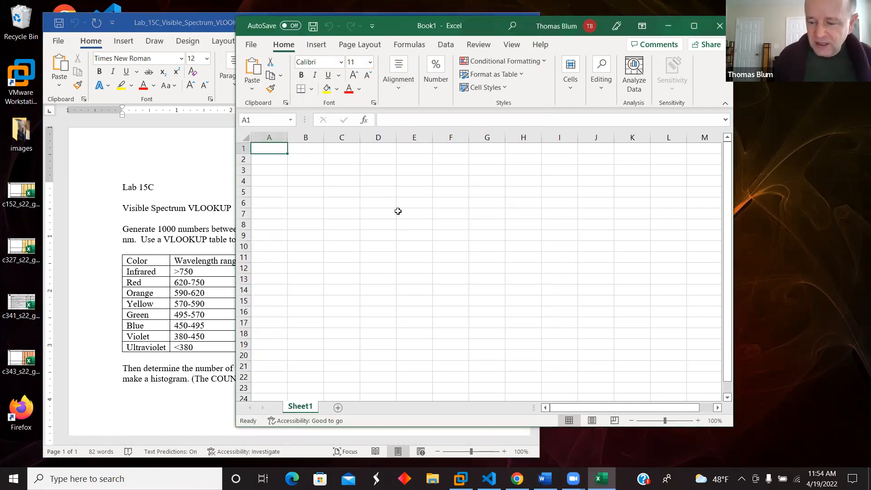
key("Return")
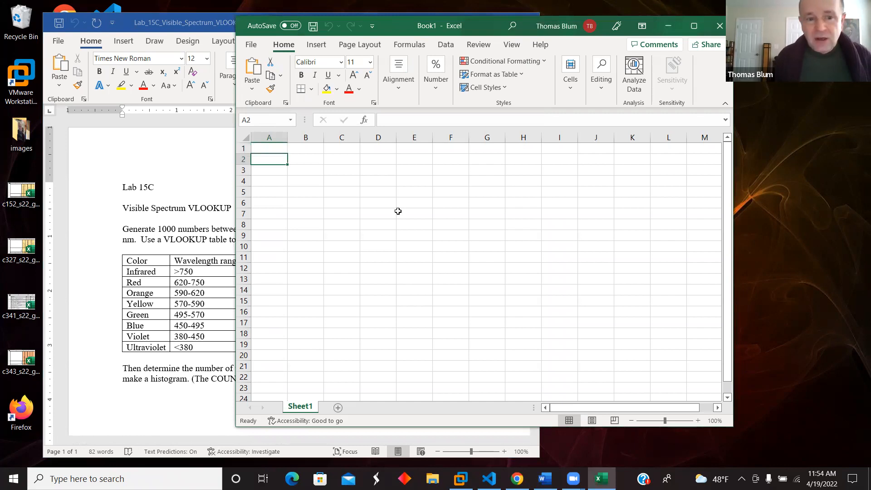
left_click(169, 234)
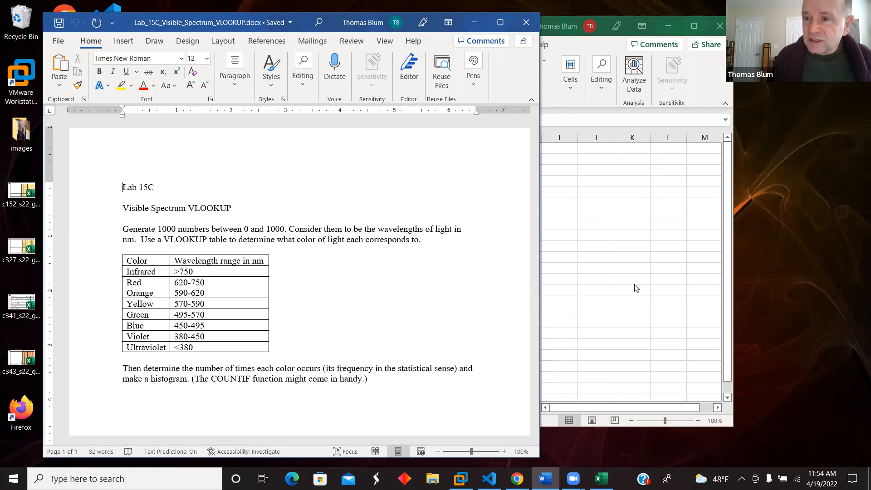
left_click(635, 271)
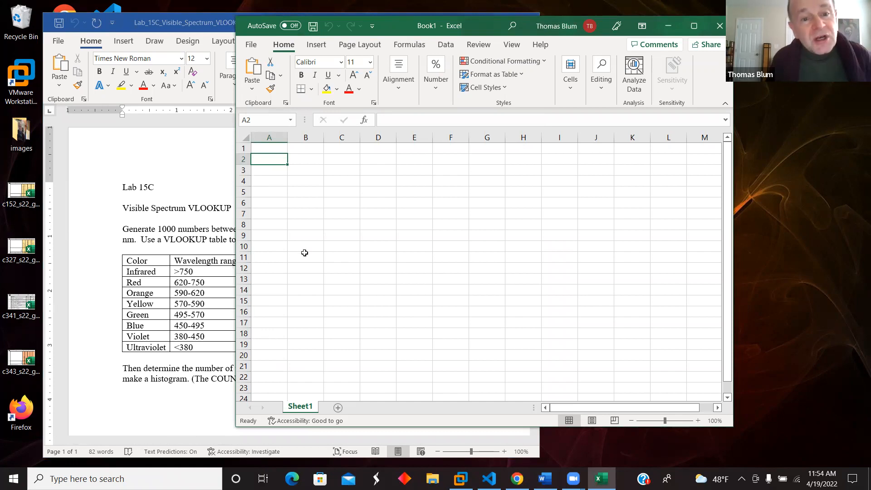
left_click(281, 171)
left_click(275, 157)
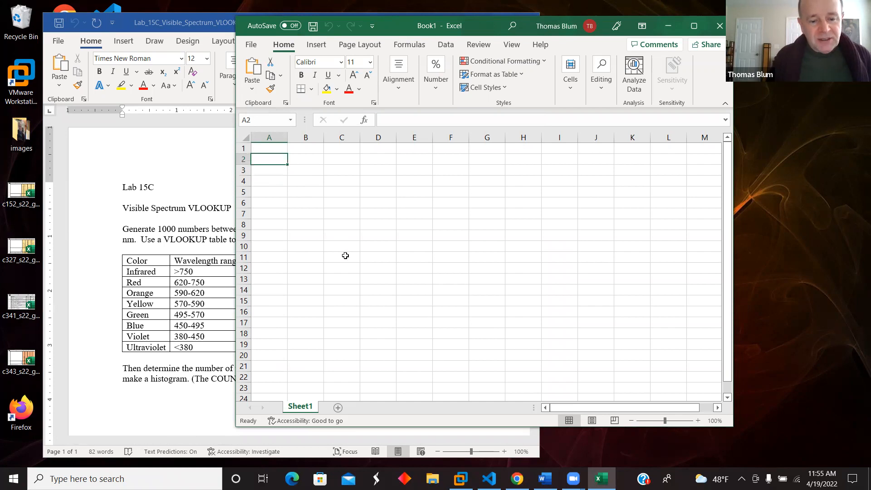
type("1")
key("Return")
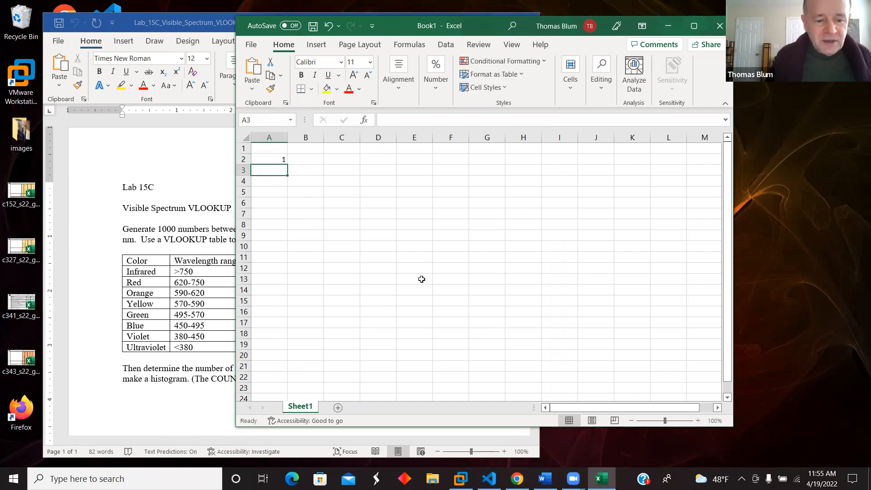
type("2")
key("Return")
mouse_move(267, 160)
left_mouse_down()
mouse_move(288, 238)
mouse_move(289, 356)
mouse_move(285, 147)
mouse_move(268, 150)
mouse_move(286, 200)
mouse_move(259, 166)
left_mouse_up()
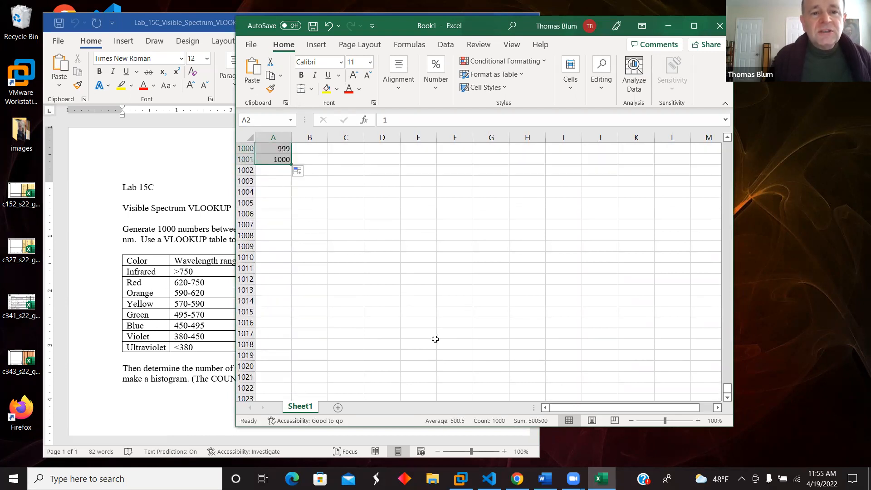
left_click_drag(728, 389, 728, 146)
Enter =RANDBETWEEN(1,1000) in B2 and fill it down beside all the numbered rows.
left_click(314, 159)
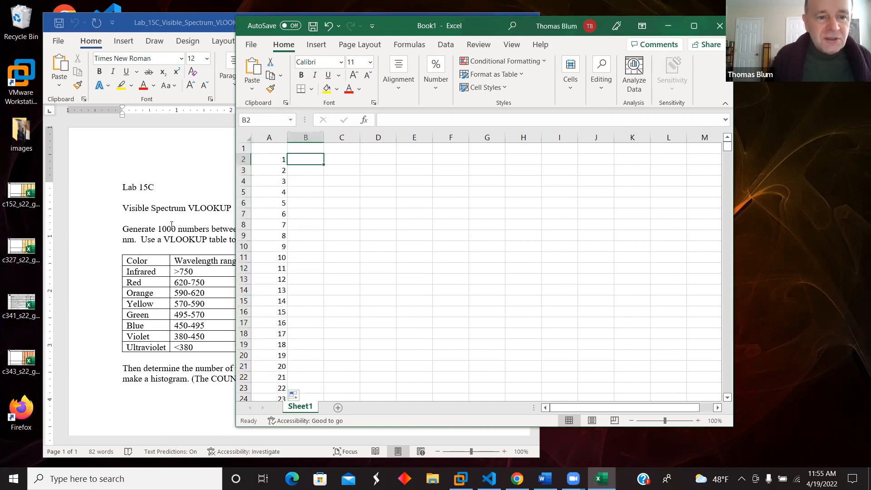
left_click(156, 228)
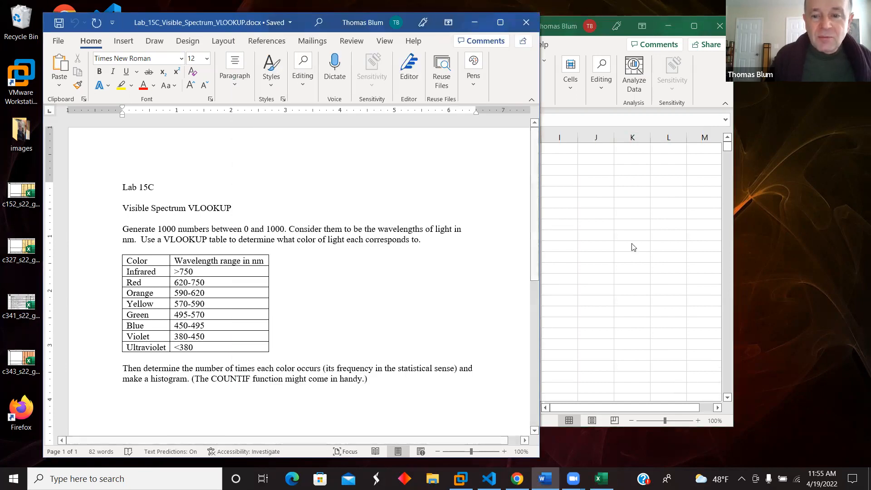
key("alt+Tab")
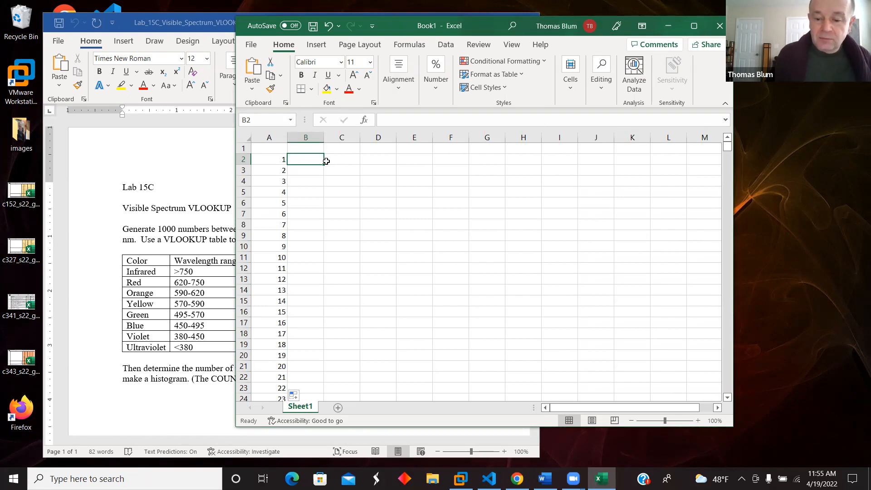
type("=")
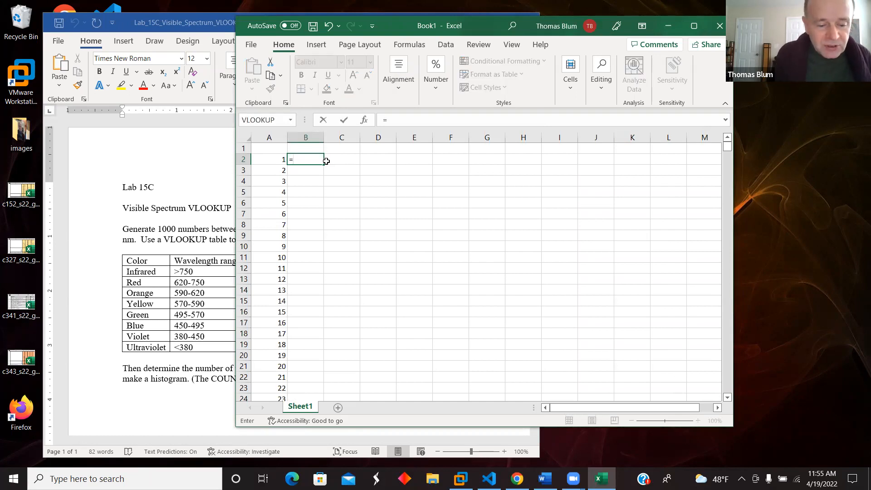
type("Ran")
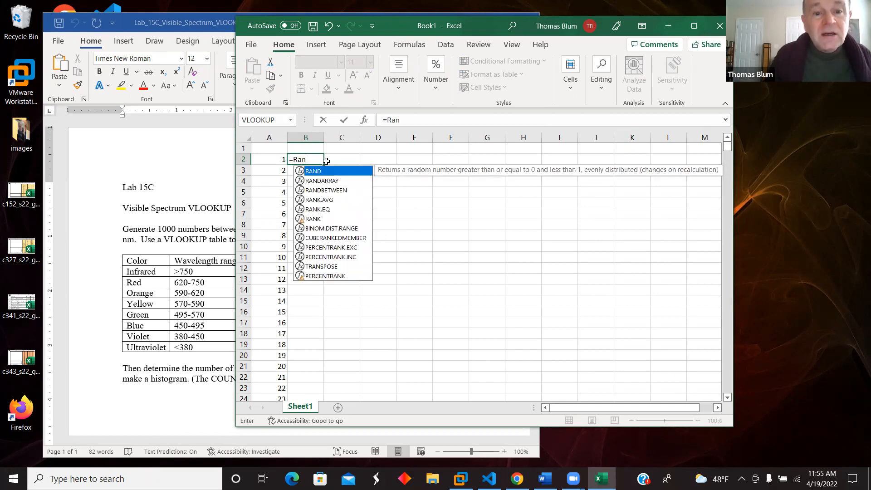
left_click(344, 191)
double_click(345, 191)
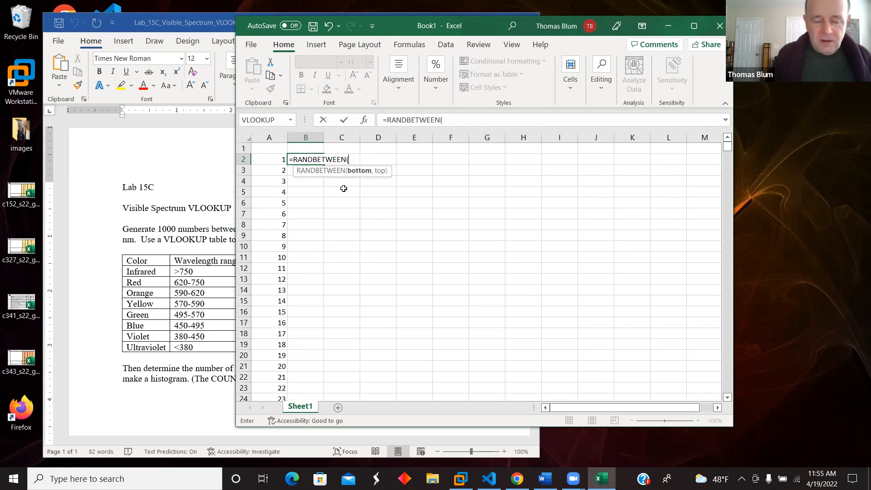
type("1,1")
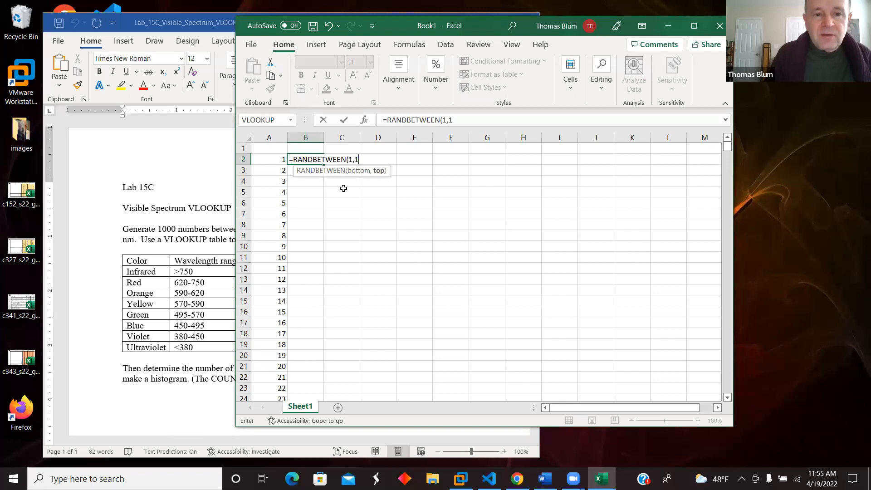
type("000")
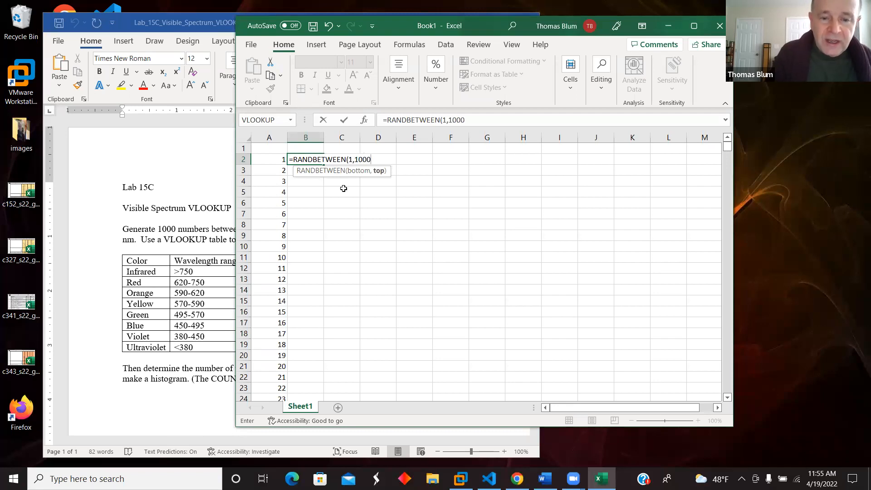
type(")")
key("Return")
left_click(305, 157)
double_click(325, 165)
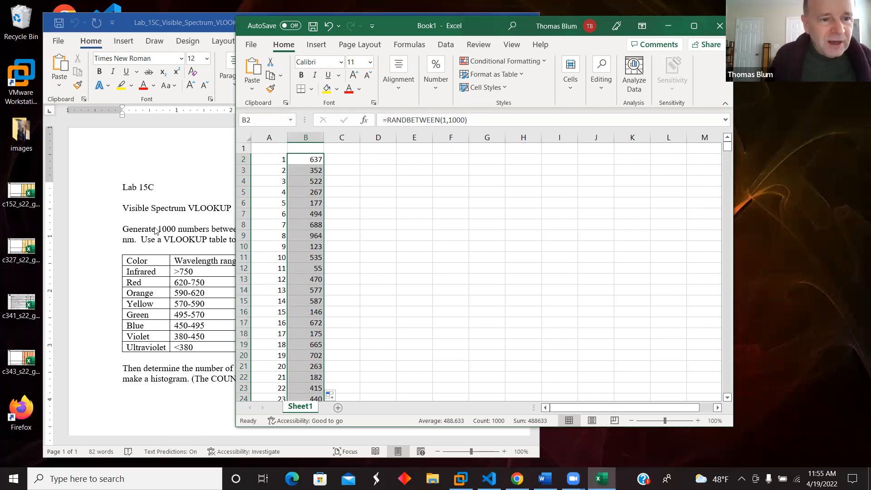
Review the Word lab instruction on generating 1000 numbers against the two columns in Excel.
left_click(135, 229)
left_click_drag(126, 229, 288, 227)
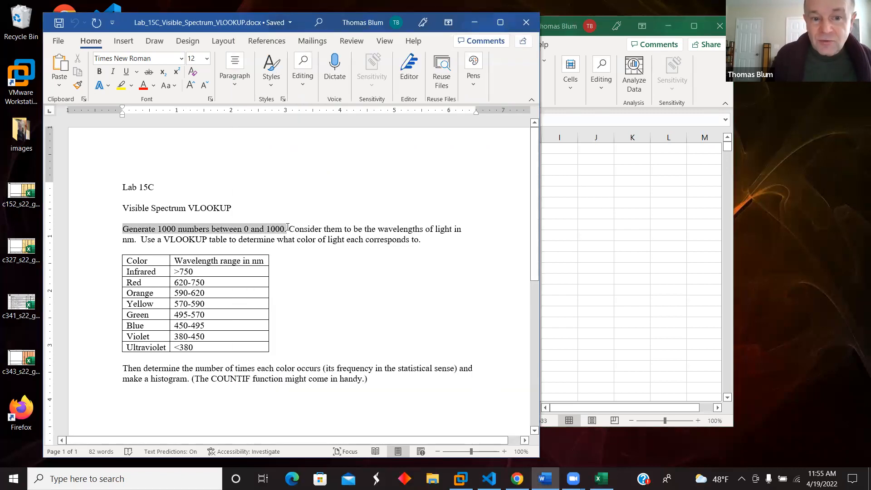
key("alt+Tab")
key("alt+Tab")
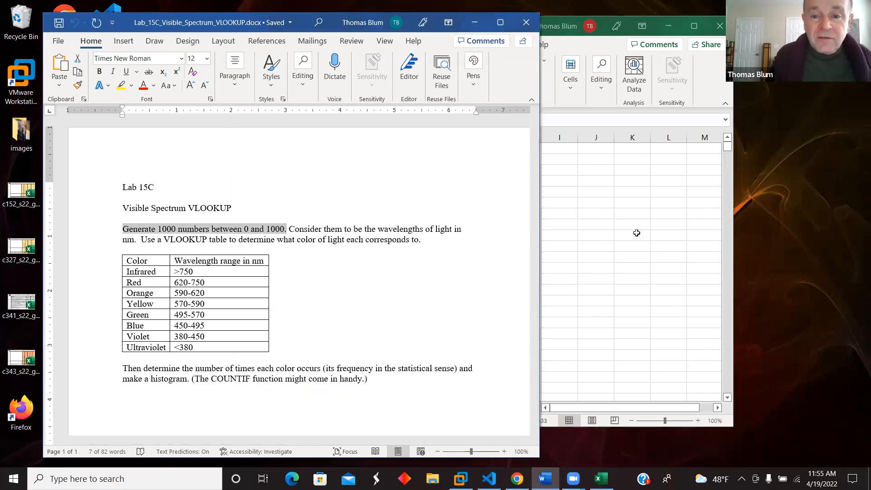
key("alt+Tab")
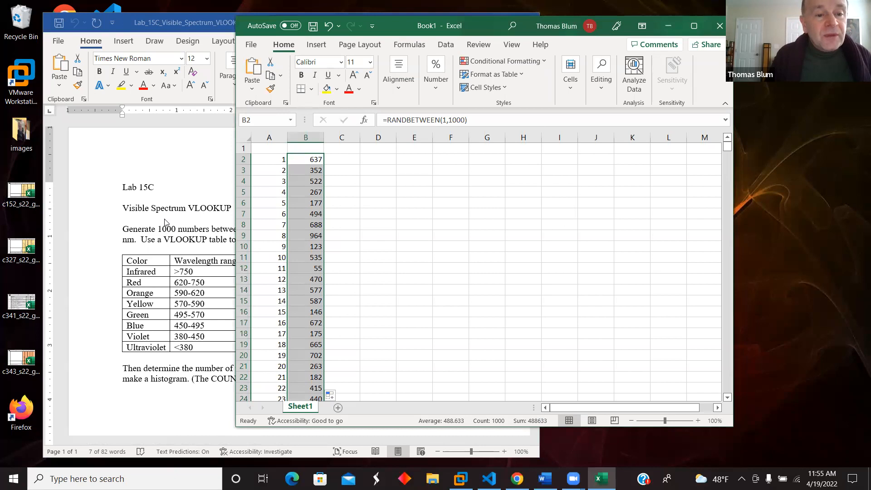
key("alt+Tab")
key("alt+Tab")
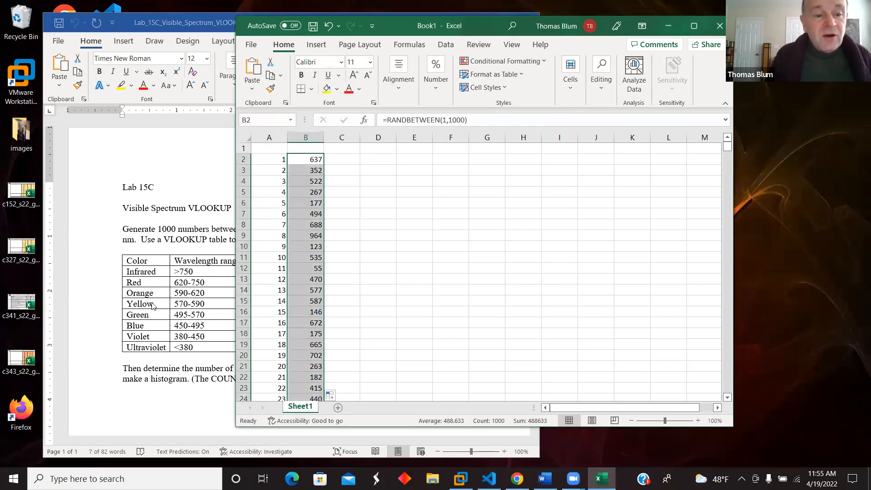
Narrow the Excel window so the whole wavelength table in the Word document is uncovered beside it.
key("alt+Tab")
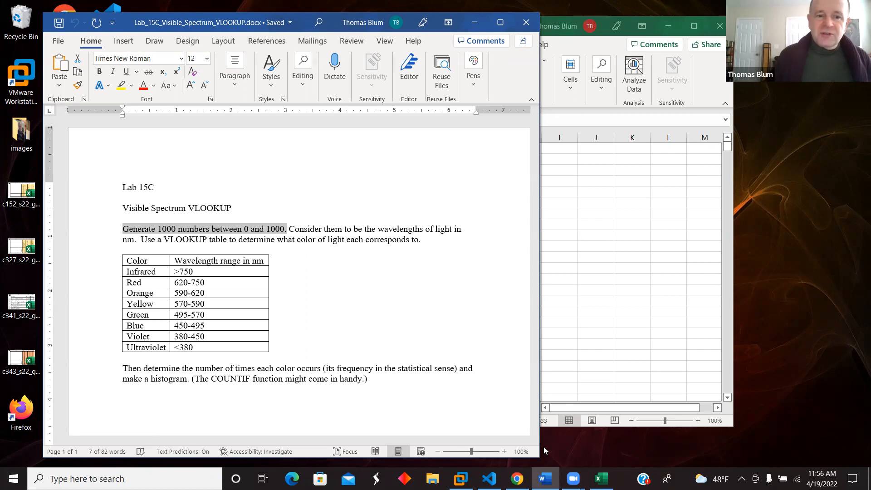
left_click(575, 413)
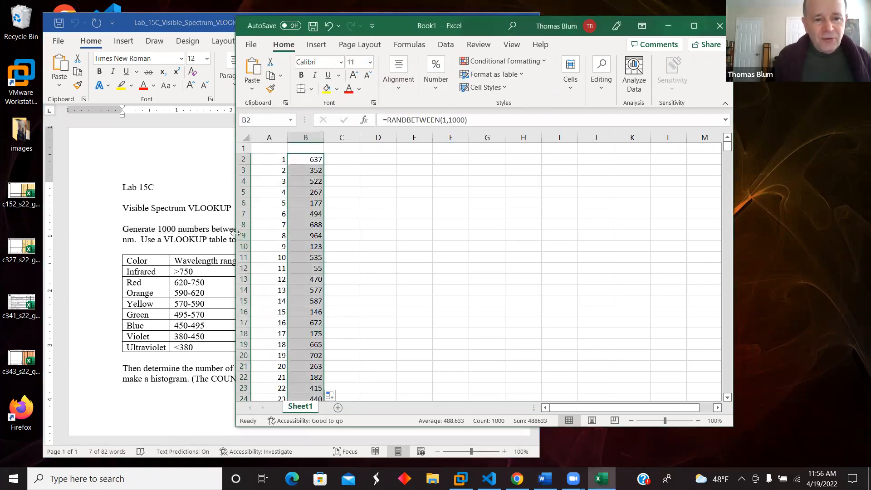
left_click_drag(236, 232, 311, 232)
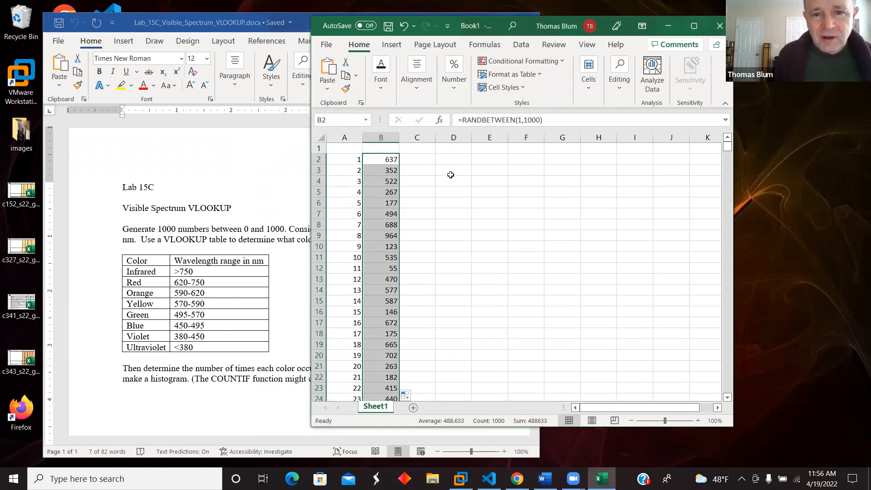
Start the lookup table with 0 in E2 and Ultraviolet in F2, and autofit column F's width.
left_click(496, 160)
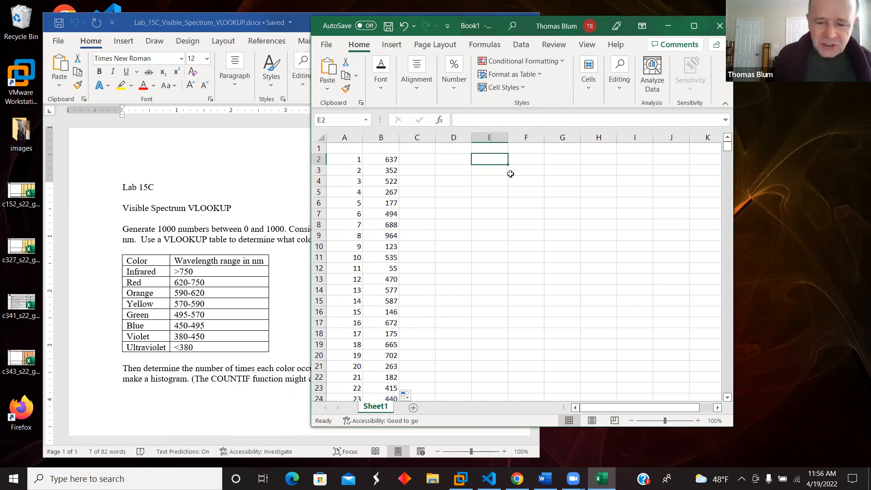
type("0")
key("Tab")
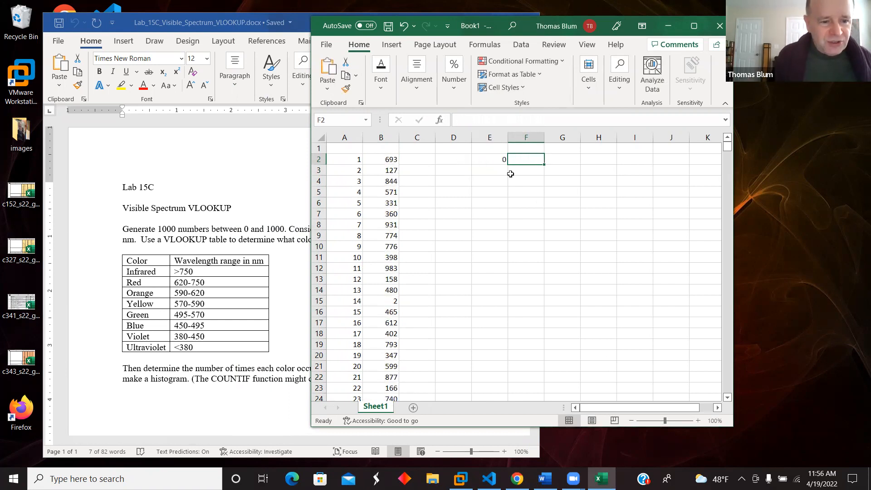
type("Ultra")
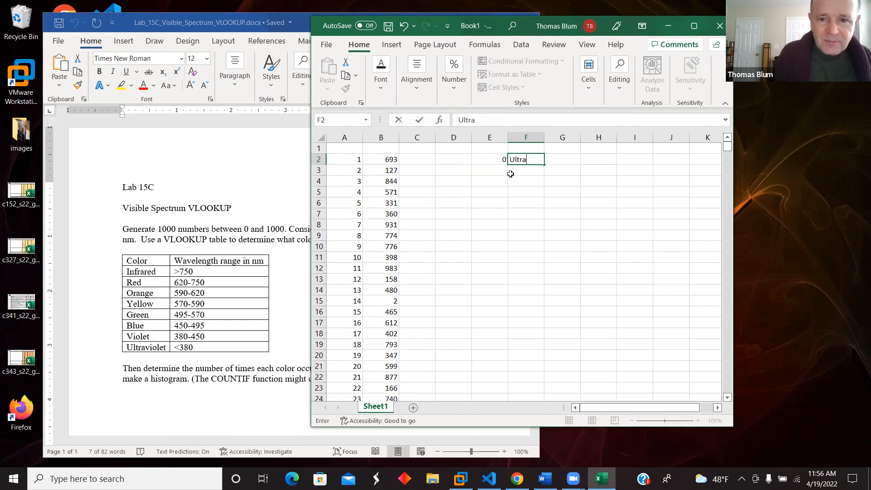
type("violet")
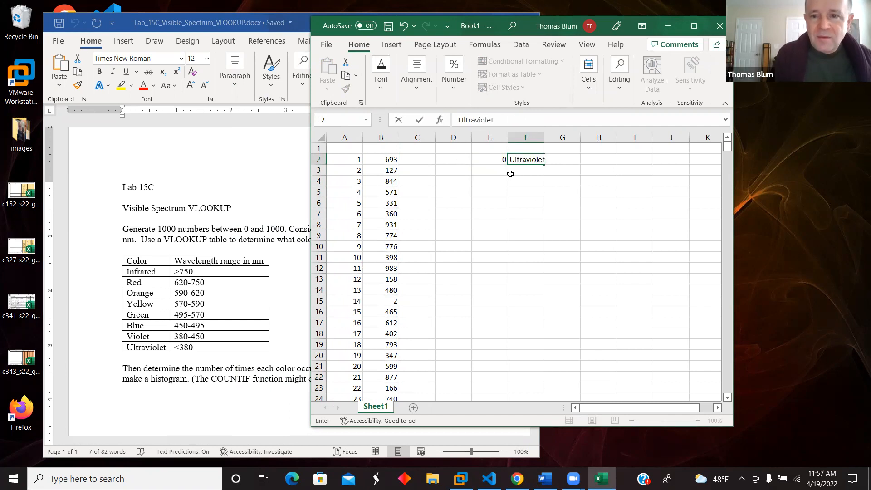
left_click(511, 173)
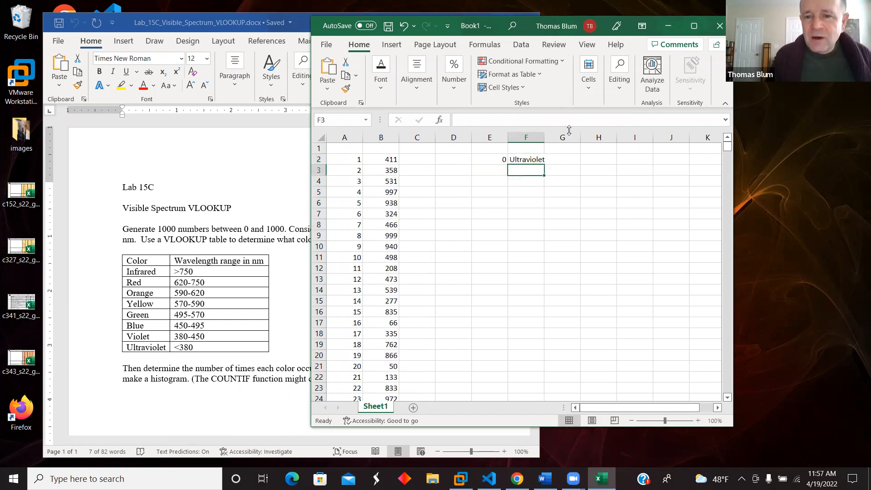
double_click(543, 137)
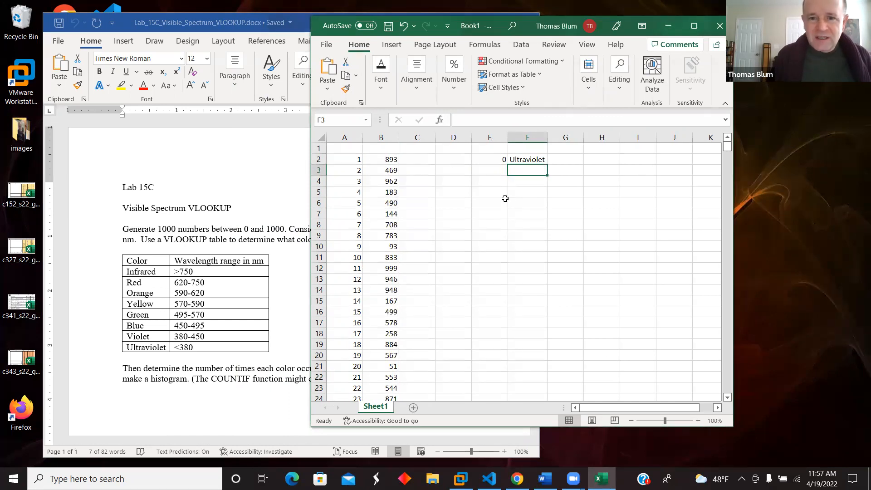
Enter the remaining lower wavelength limits 380, 450, 495, 570, 590, 620 and 750 in E3:E9.
left_click(495, 169)
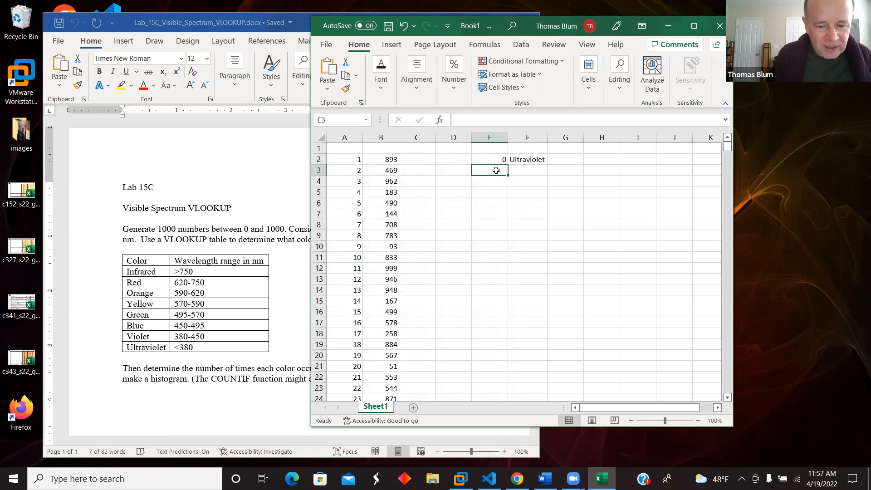
type("380")
key("Return")
type("450")
key("Return")
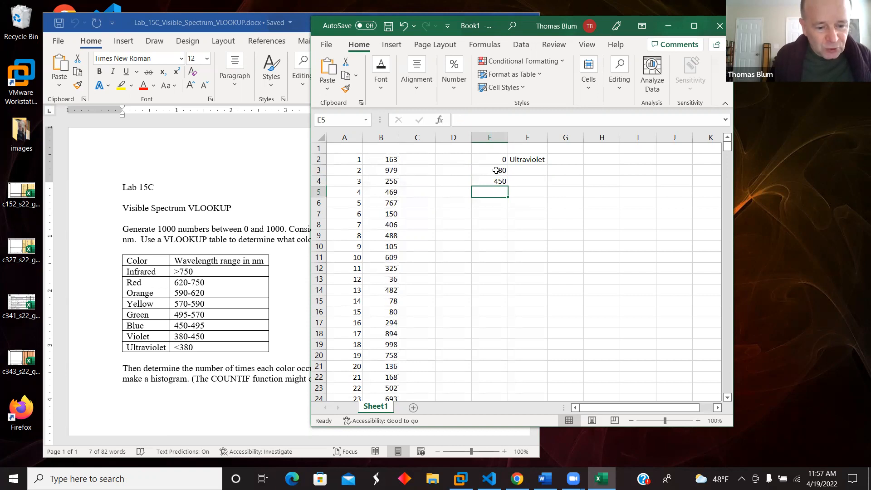
type("49")
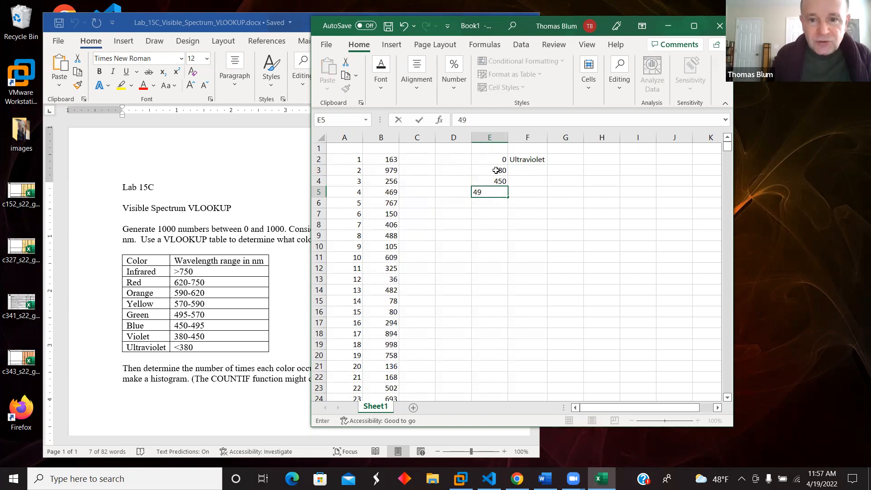
type("5")
key("Return")
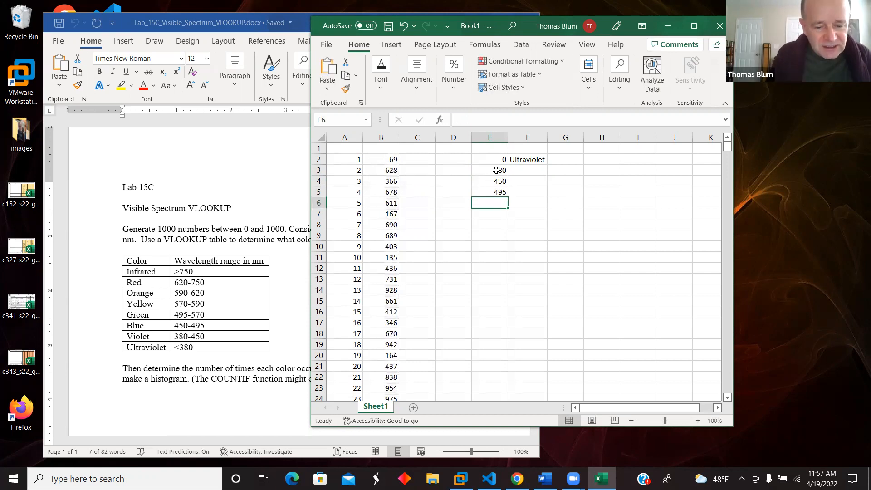
type("570")
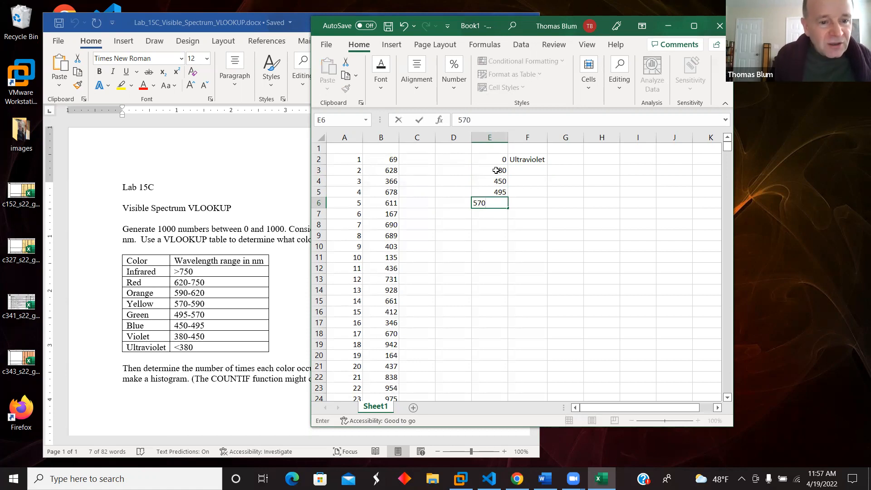
key("Return")
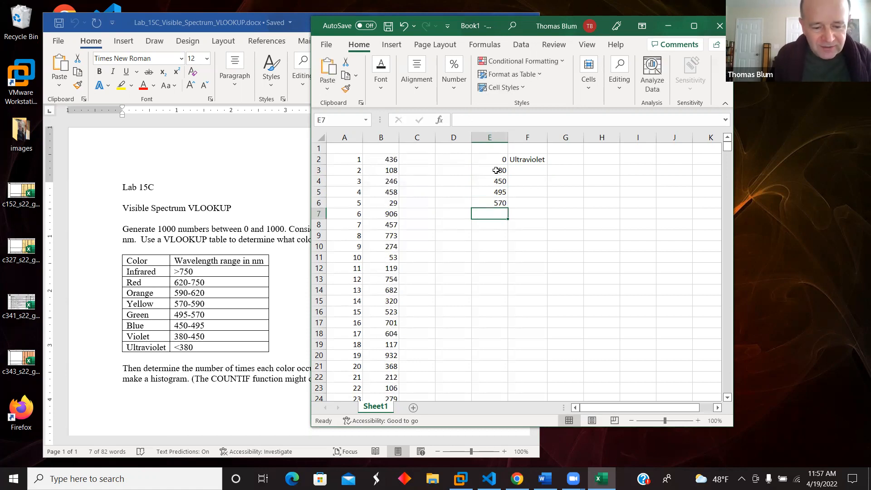
type("590")
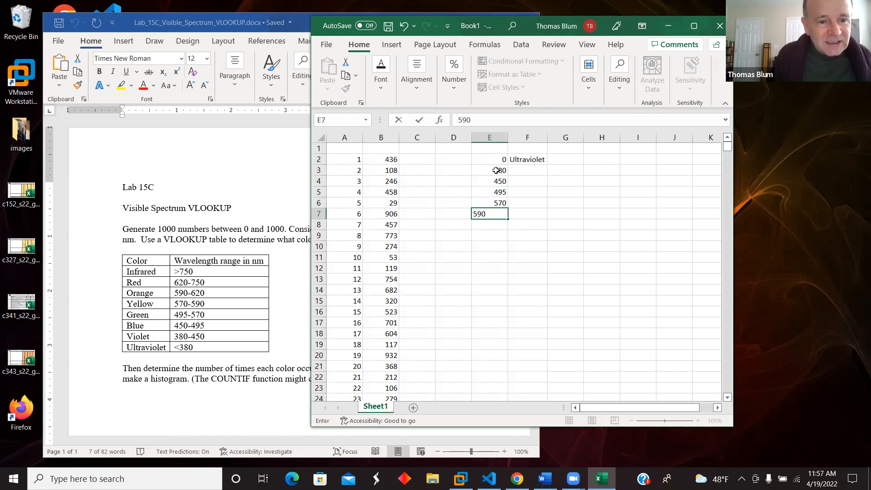
key("Return")
type("620")
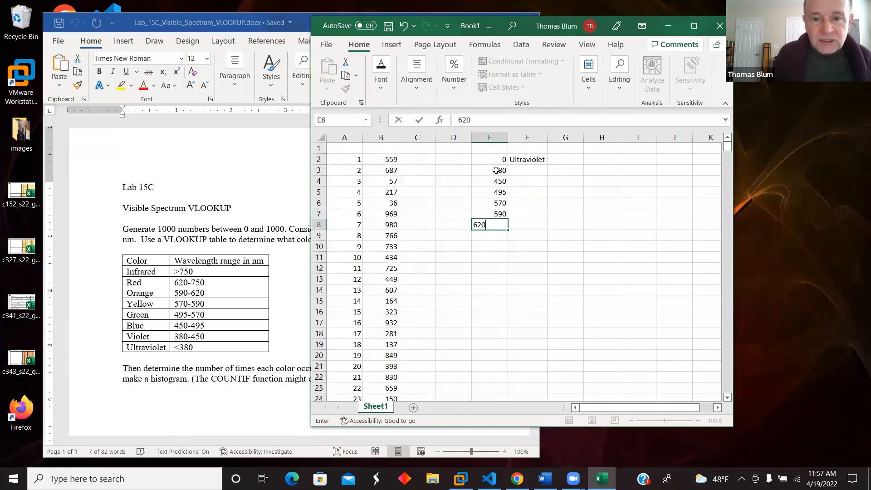
key("Return")
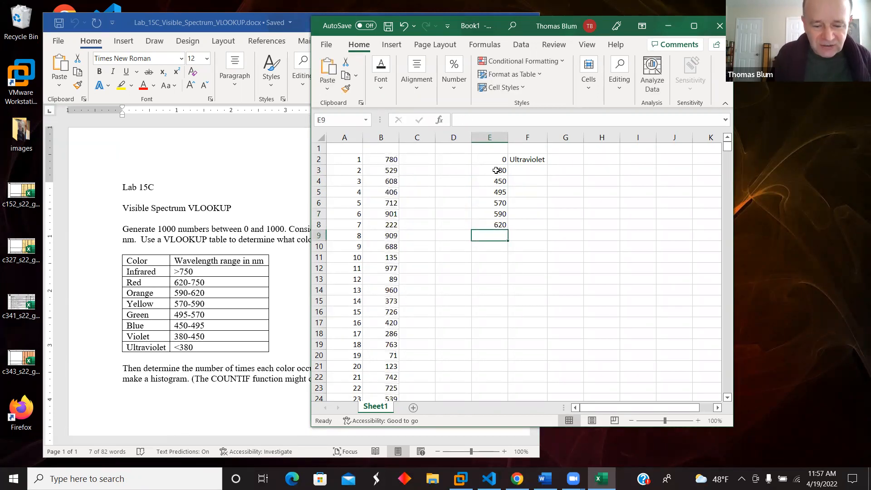
type("750")
key("Up")
Enter the color names Violet, Blue, Green, Yello, Orange, Red and Infrared in F3:F9 beside their wavelength limits.
key("Up")
key("Up")
key("Up")
key("Up")
key("Up")
key("Right")
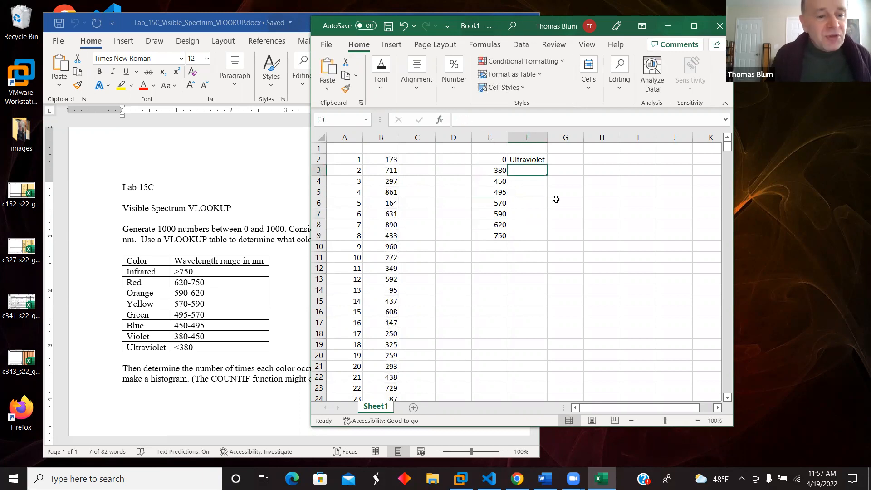
type("Violet")
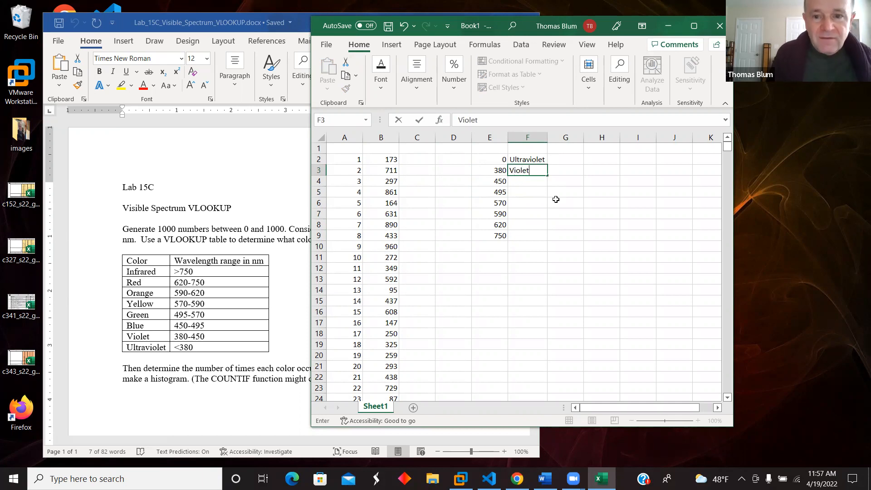
key("Return")
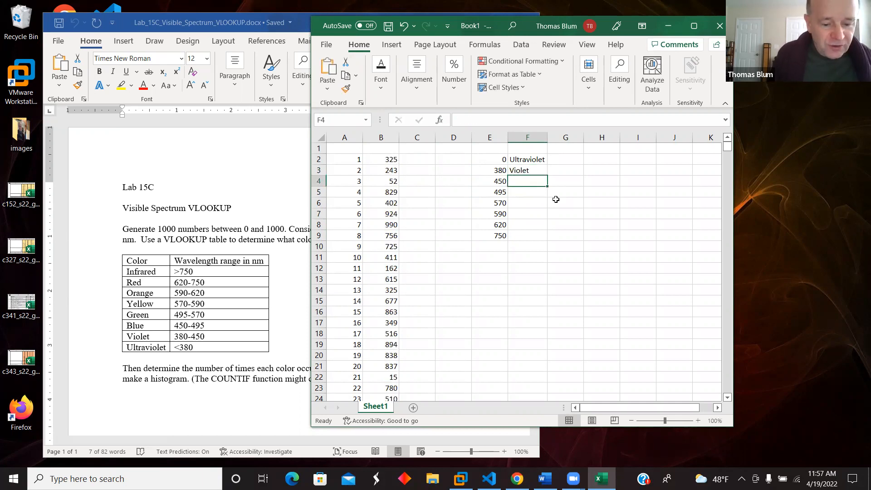
type("Blue")
key("Return")
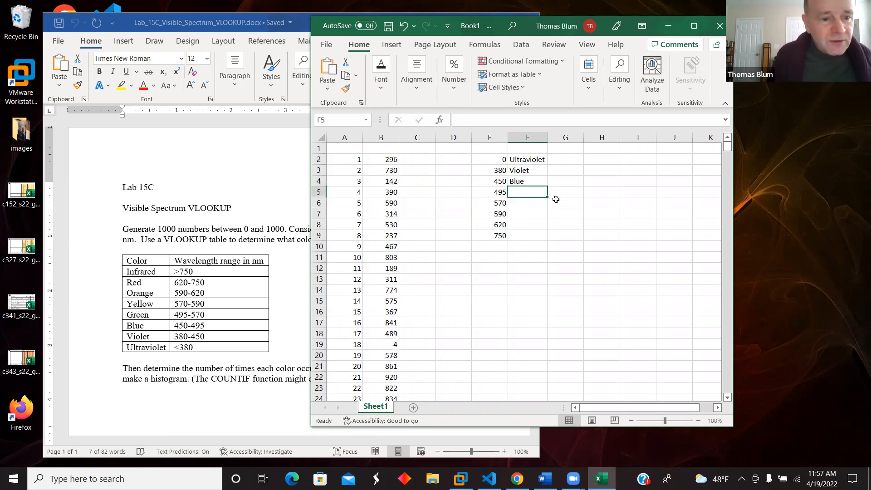
type("Green")
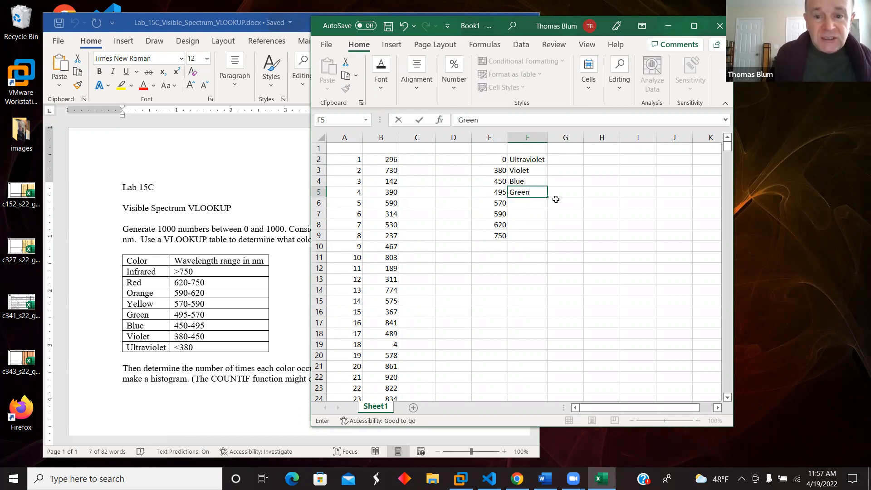
key("Return")
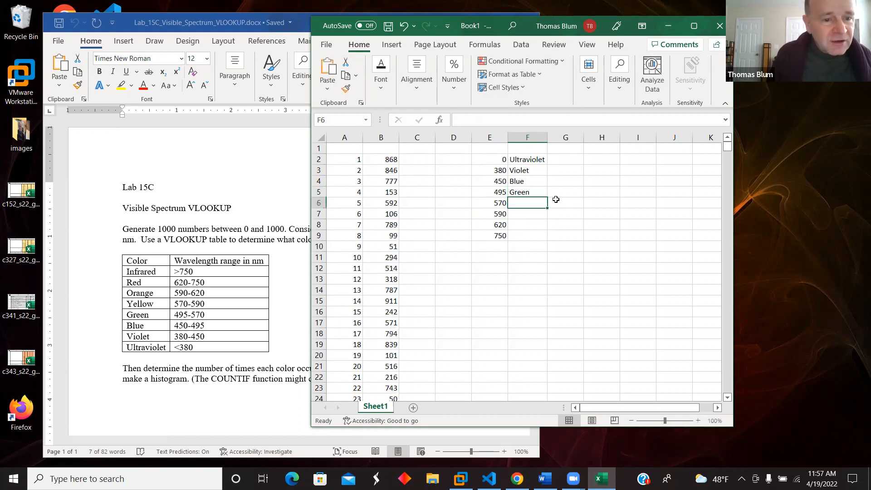
type("Yello")
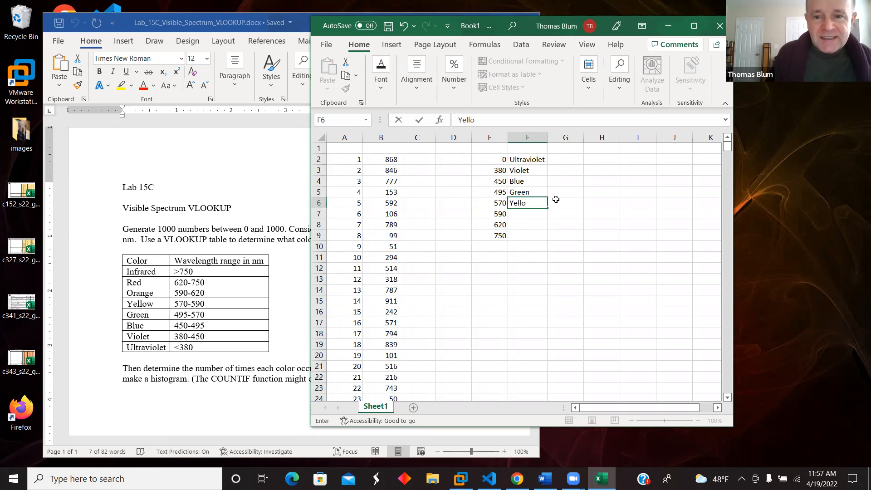
key("Return")
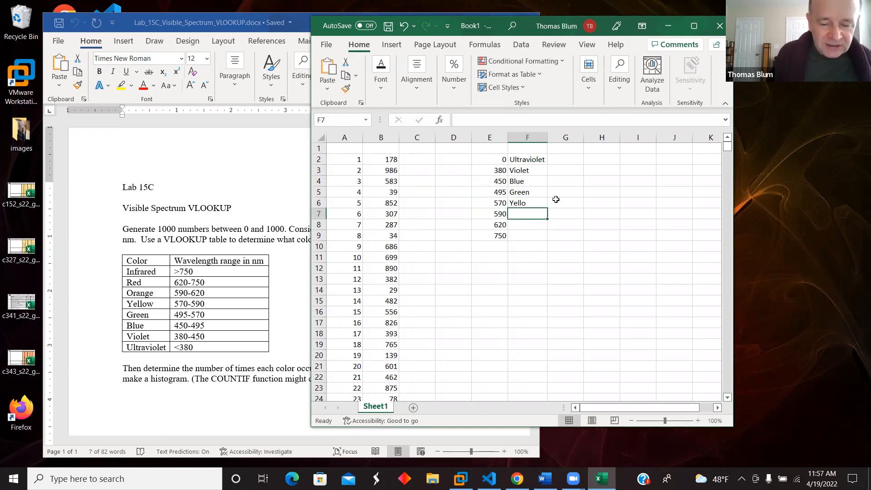
type("Orange")
key("Return")
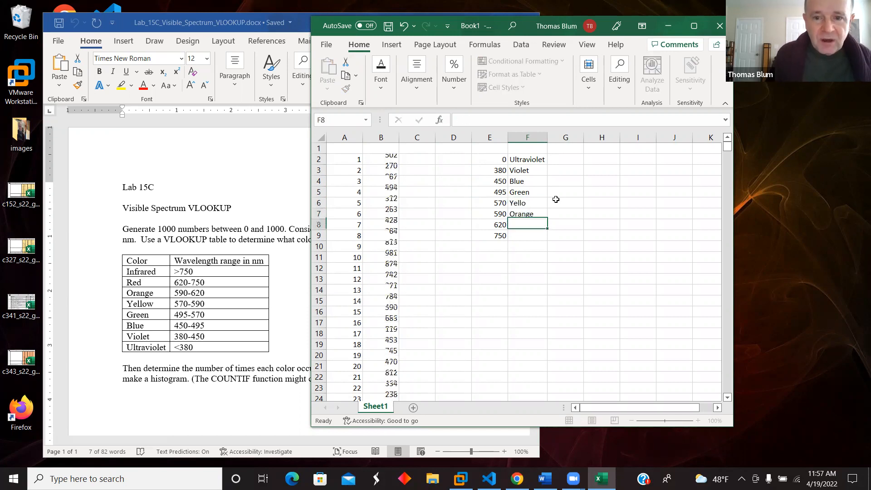
type("Red")
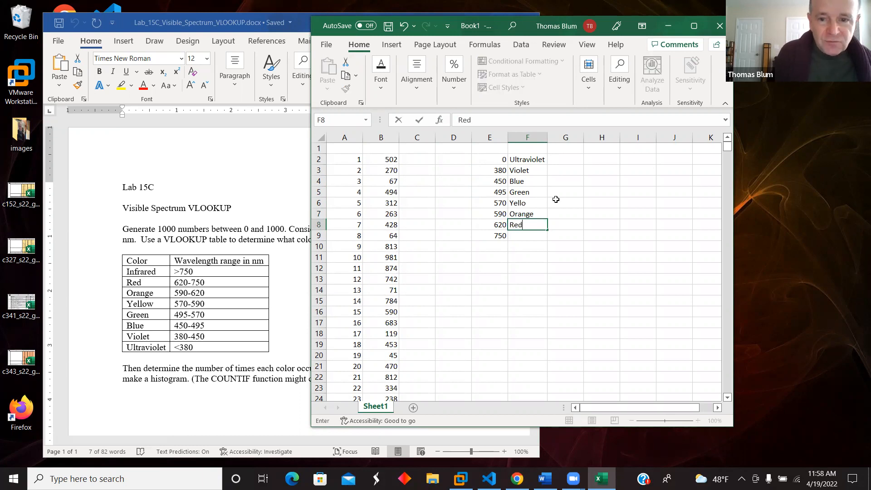
key("Return")
type("In")
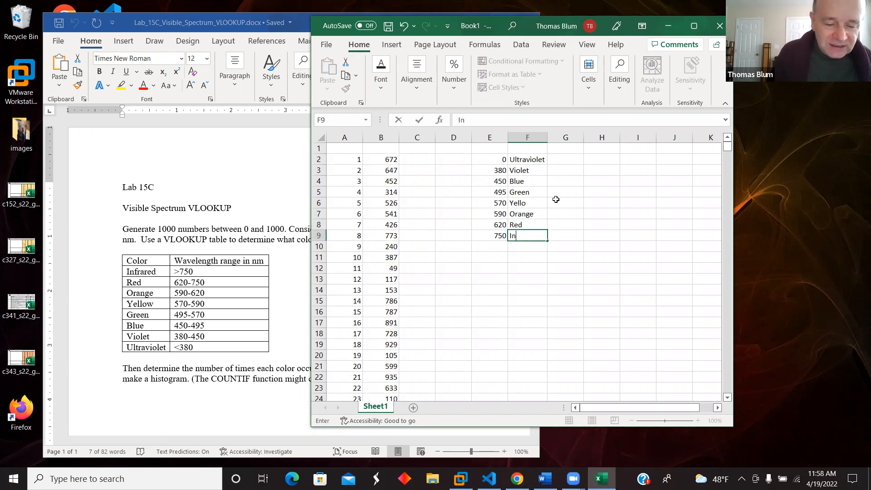
type("frared")
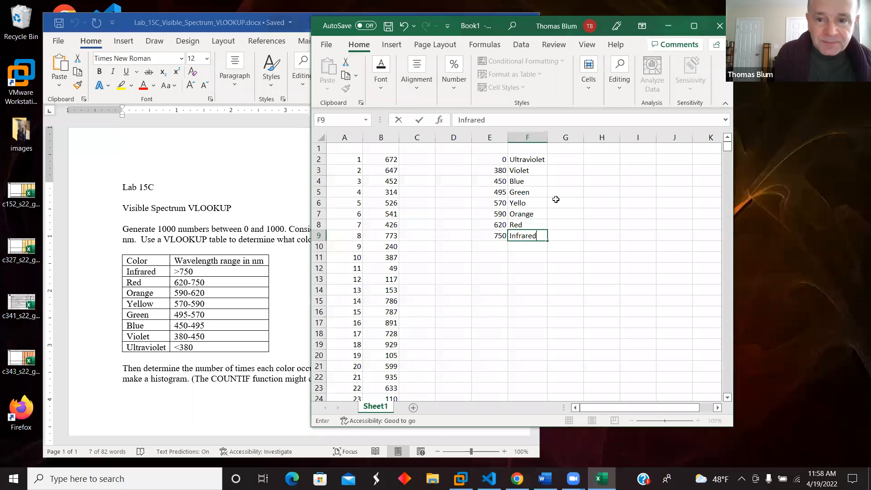
key("Return")
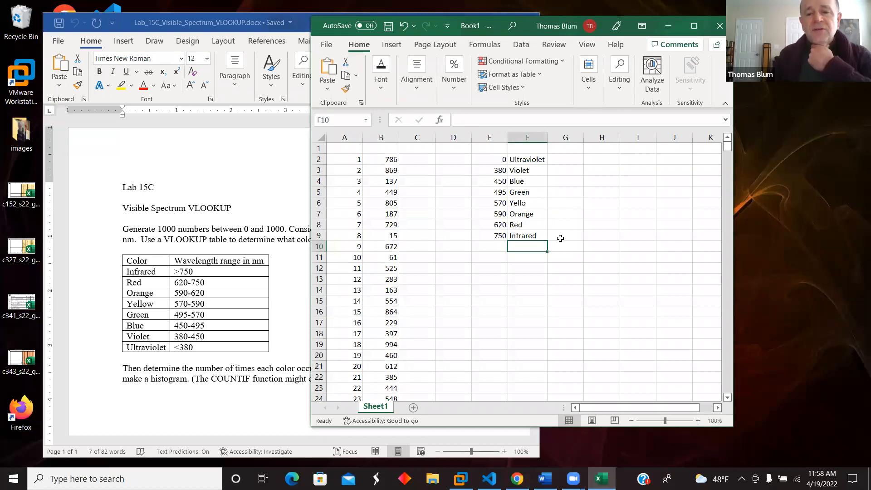
Correct the misspelled color name in F6 of the lookup table to Yellow.
left_click_drag(491, 159, 531, 243)
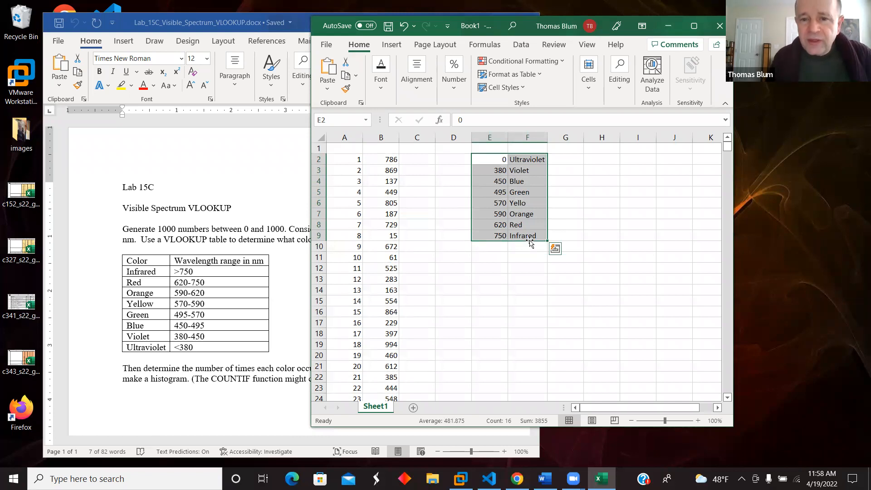
left_click(522, 202)
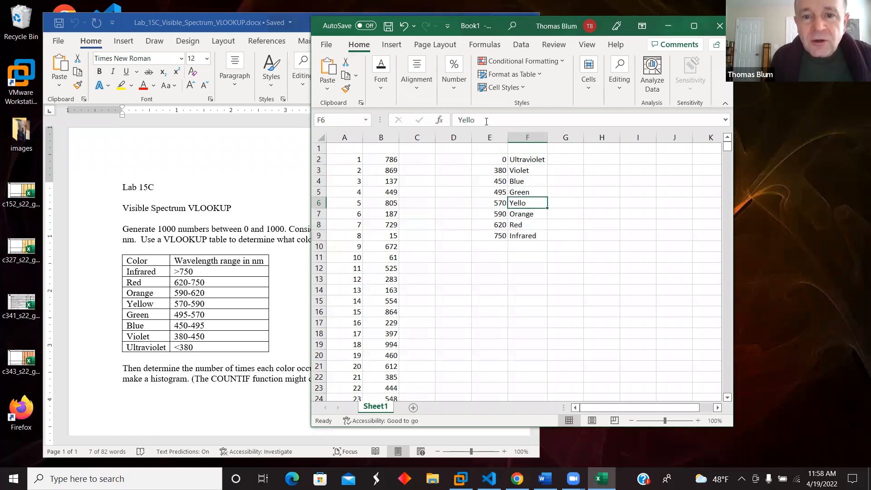
left_click(487, 120)
type("w")
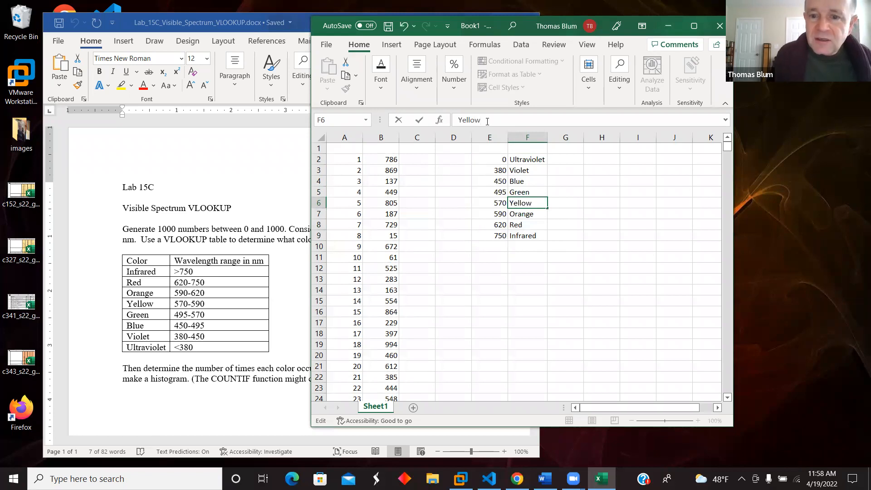
key("Return")
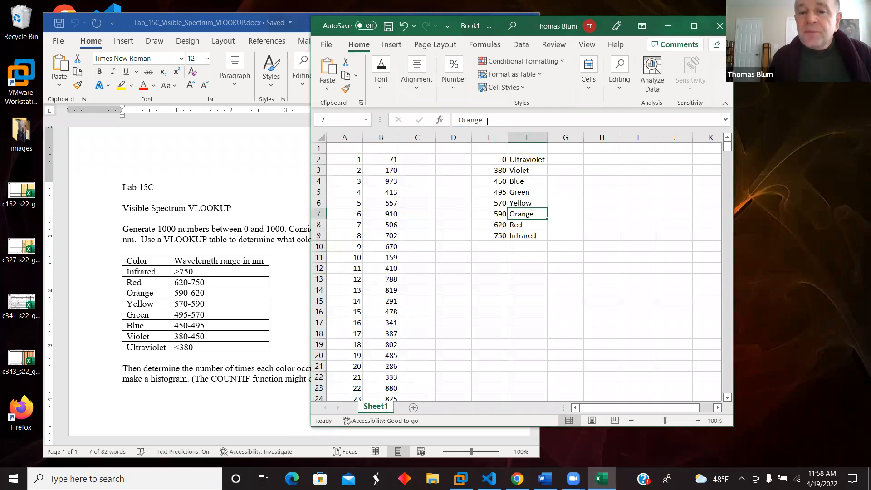
Enter the formula =VLOOKUP(B2,E2:F9,2,TRUE) in C2 to classify the first wavelength by approximate match.
left_click_drag(499, 157, 526, 241)
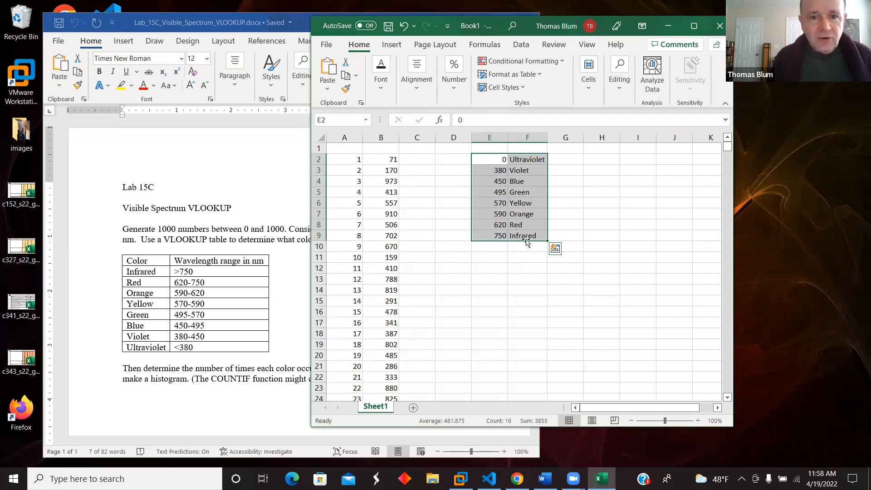
left_click(424, 157)
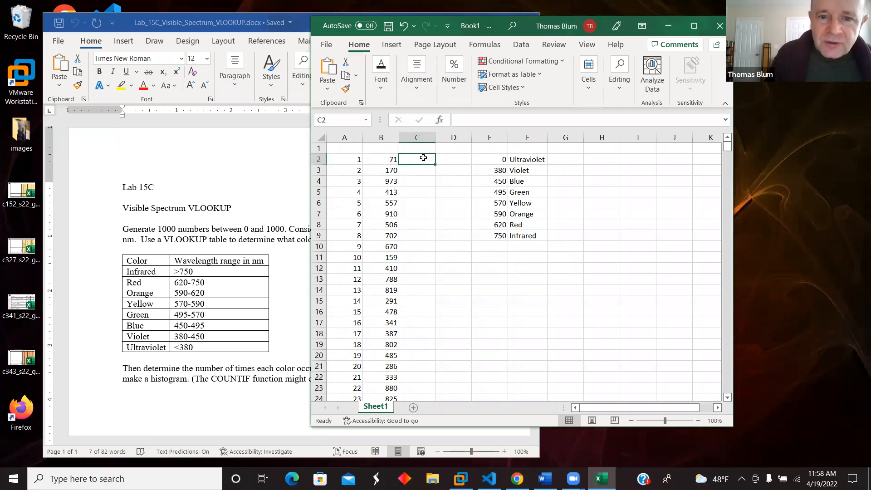
type("=")
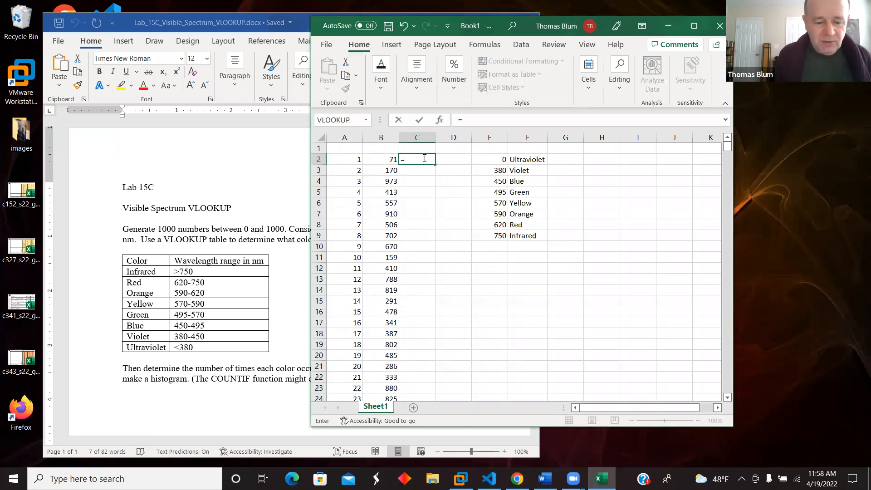
type("VL")
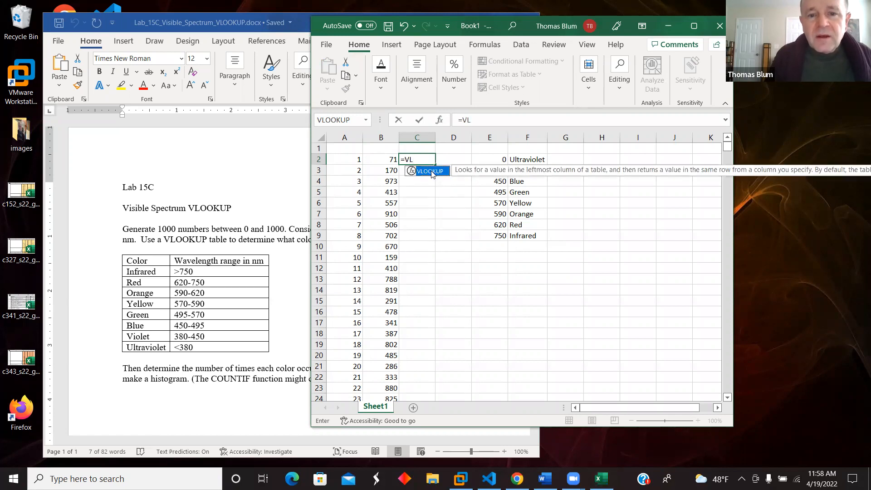
double_click(432, 171)
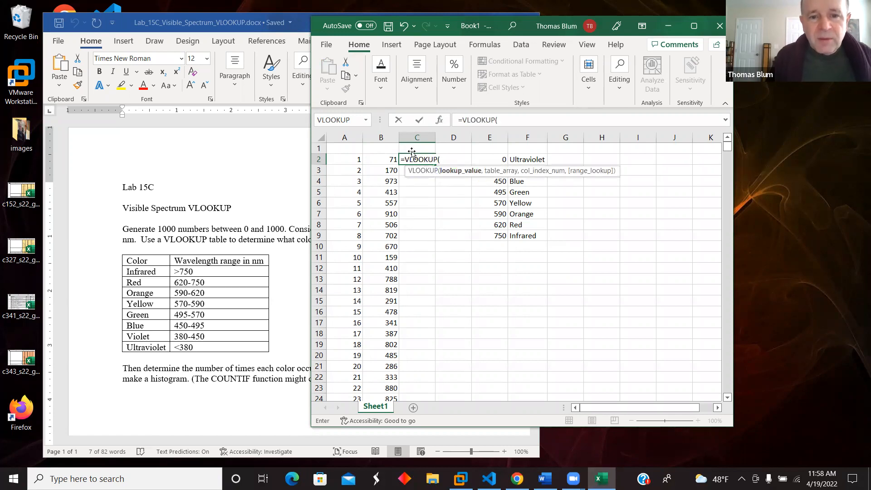
left_click(378, 159)
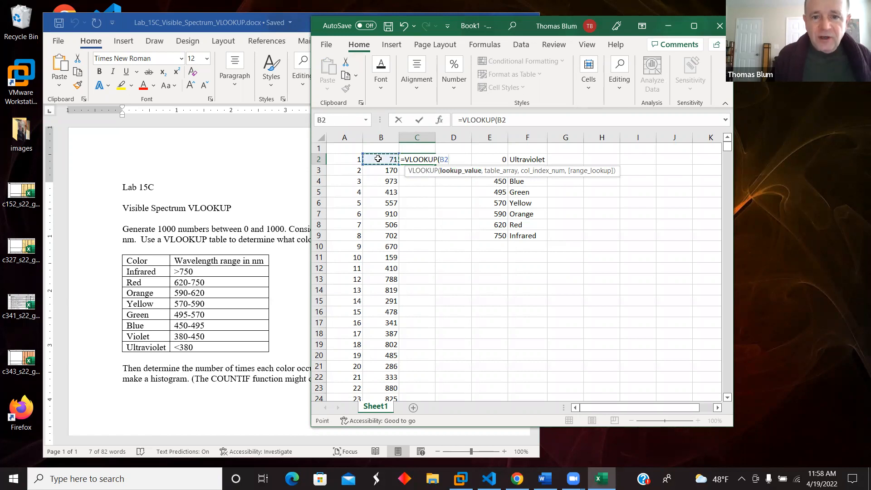
type(",")
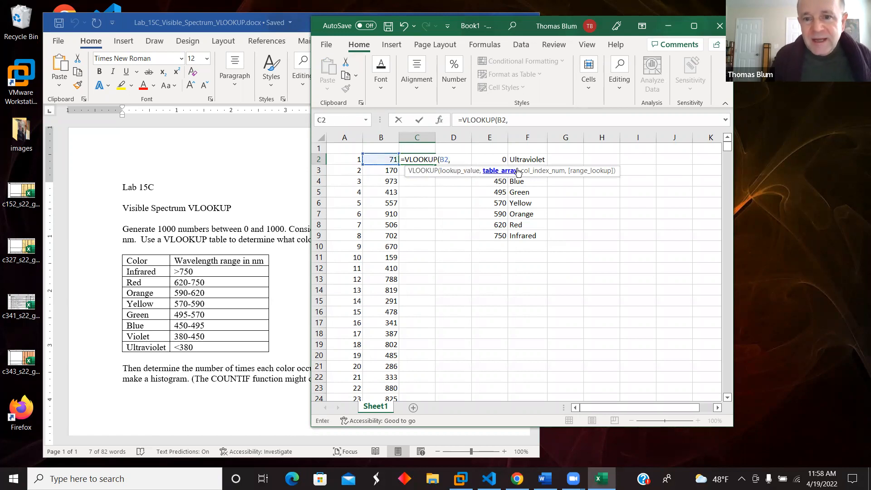
left_click_drag(483, 156, 539, 238)
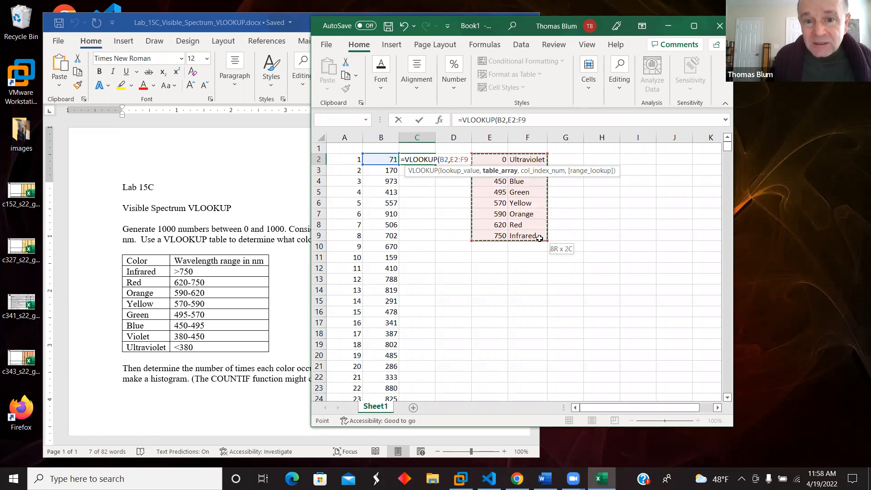
type(",")
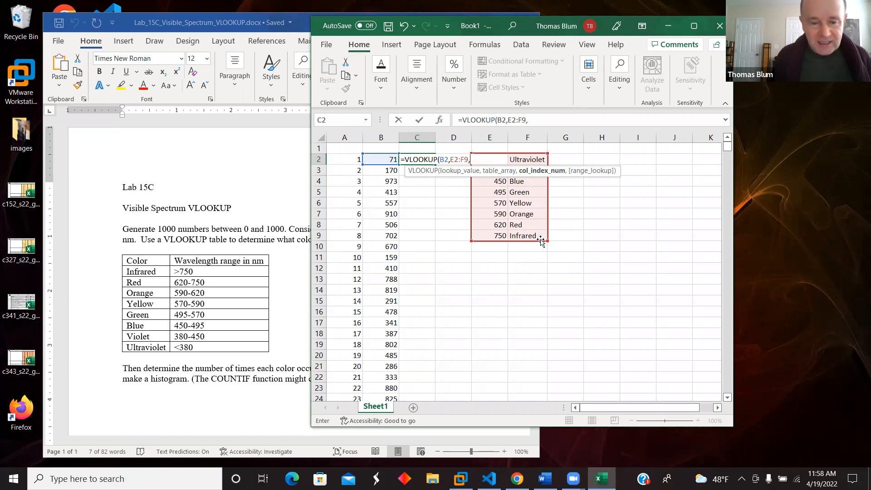
type("2,")
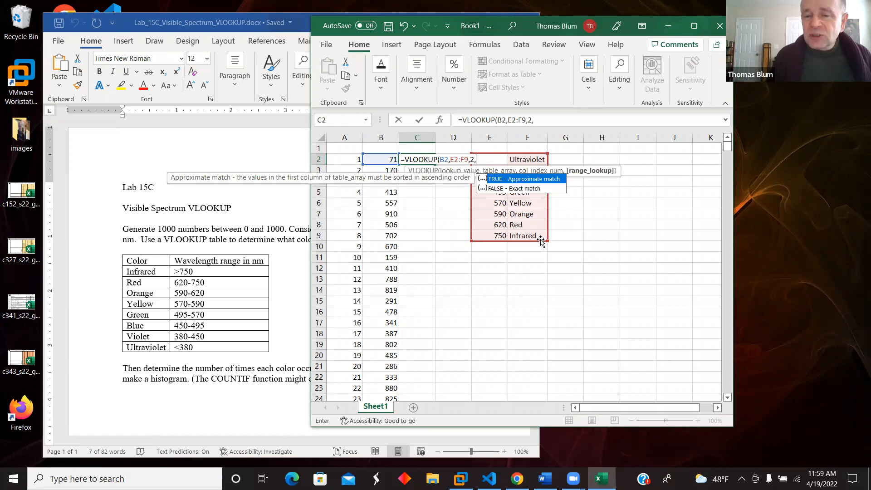
double_click(547, 180)
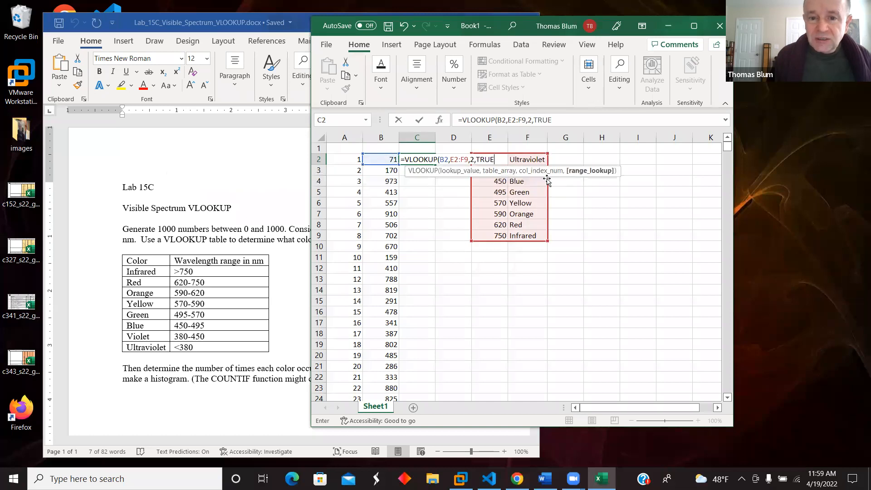
type(")")
key("Return")
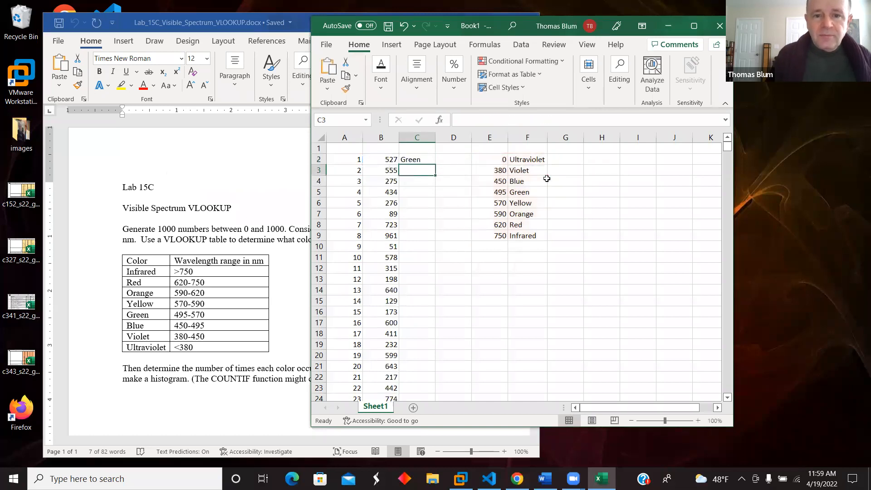
Make the lookup table range in the C2 formula absolute as $E$2:$F$9.
left_click(417, 158)
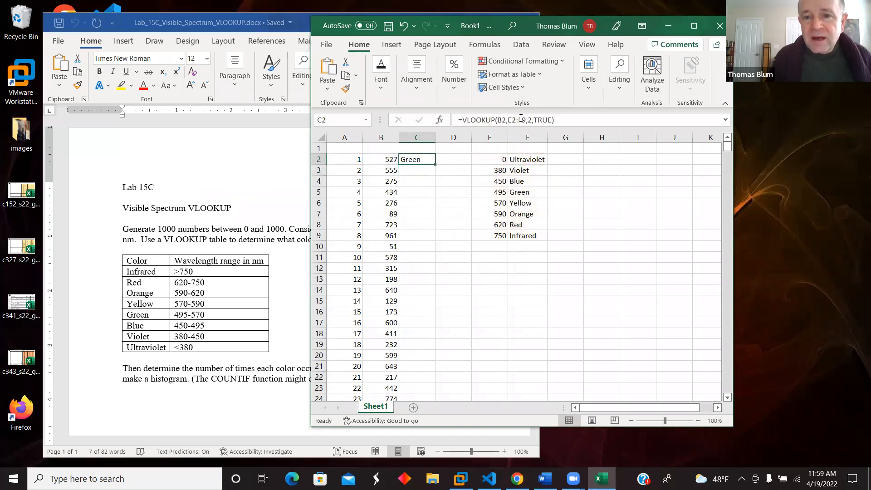
left_click(511, 120)
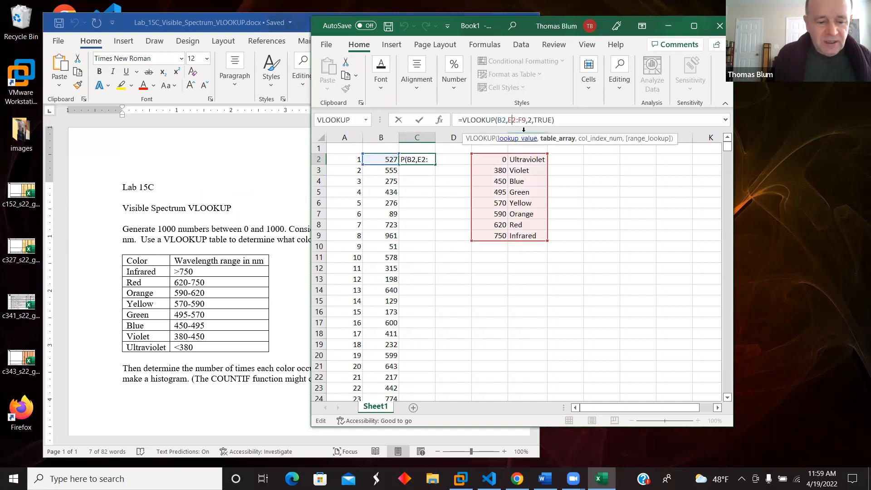
type("$")
key("Right")
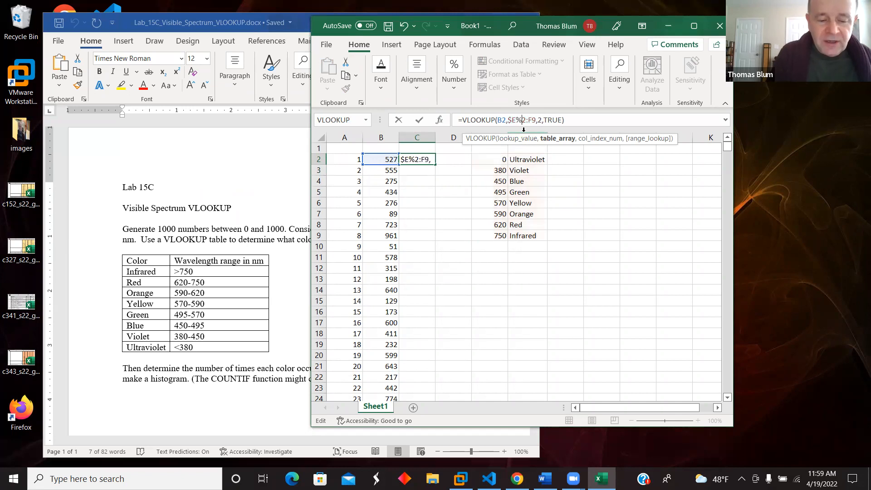
type("$")
key("Right")
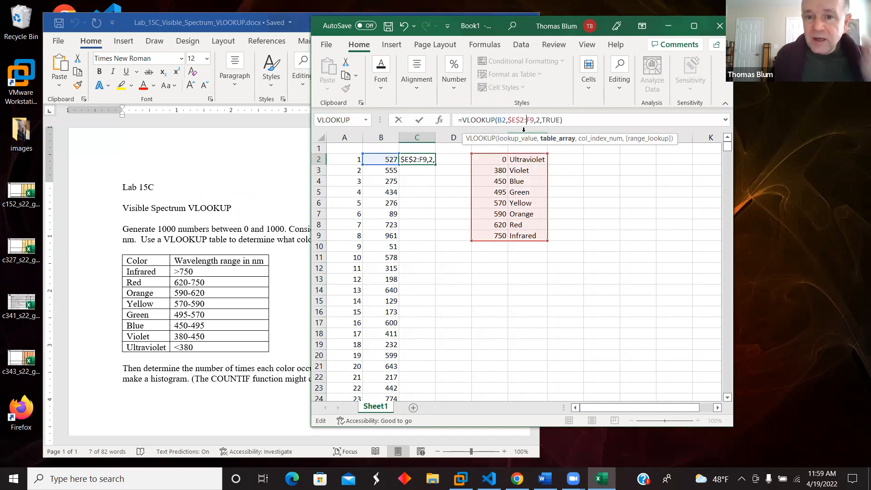
type("$")
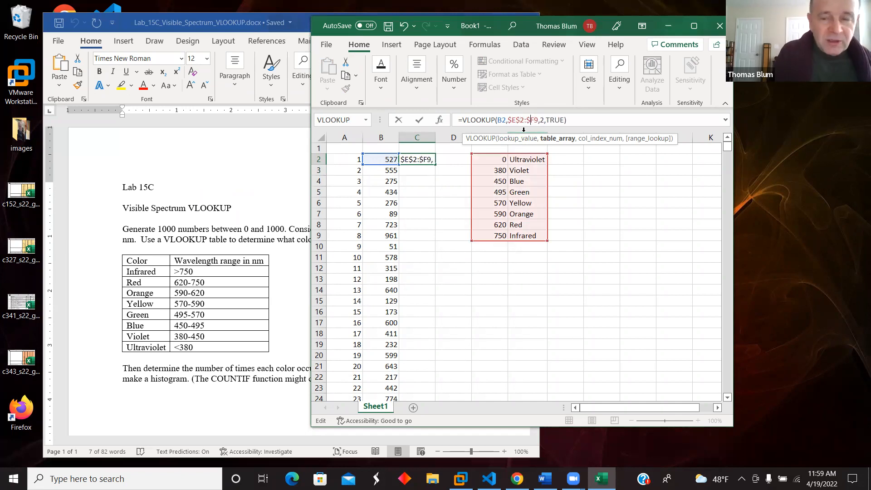
type("$")
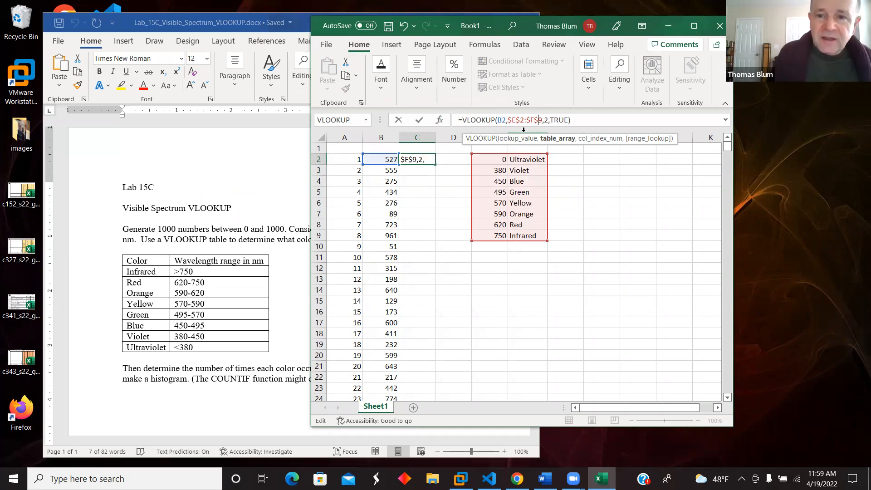
key("Return")
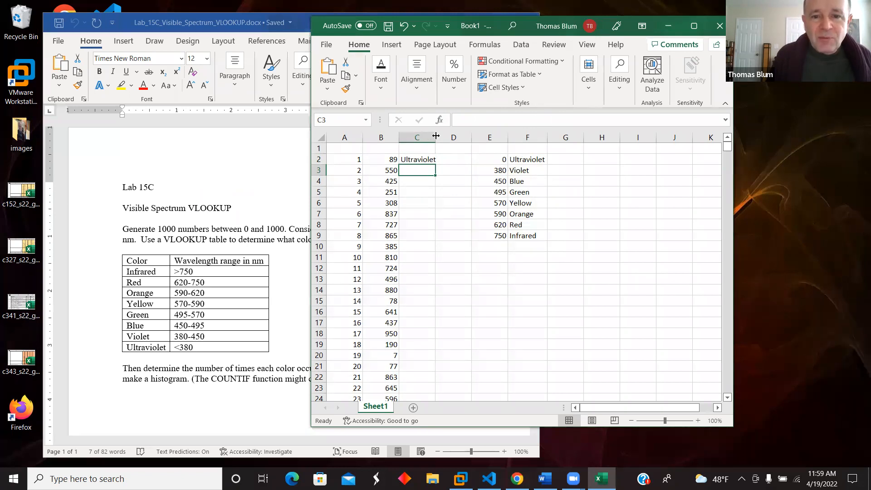
Fill the C2 VLOOKUP formula down column C for all 1000 wavelengths and autofit the column's width.
left_click_drag(436, 136, 443, 137)
left_click(416, 156)
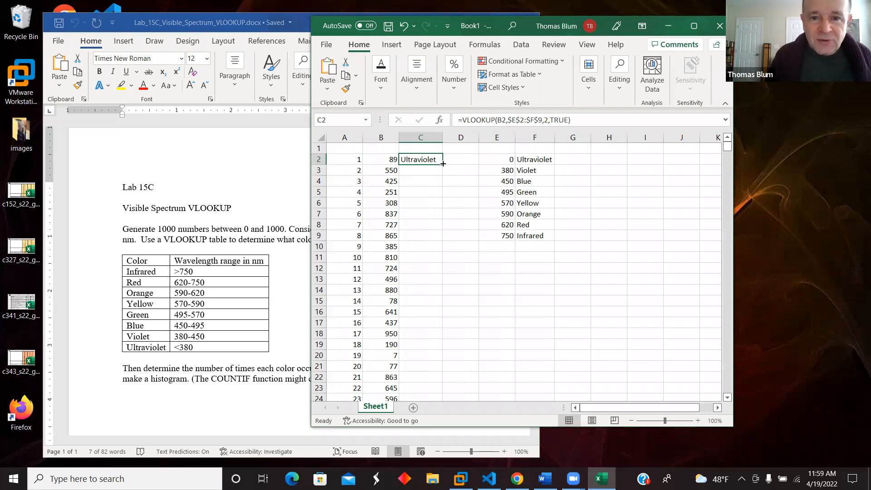
double_click(443, 164)
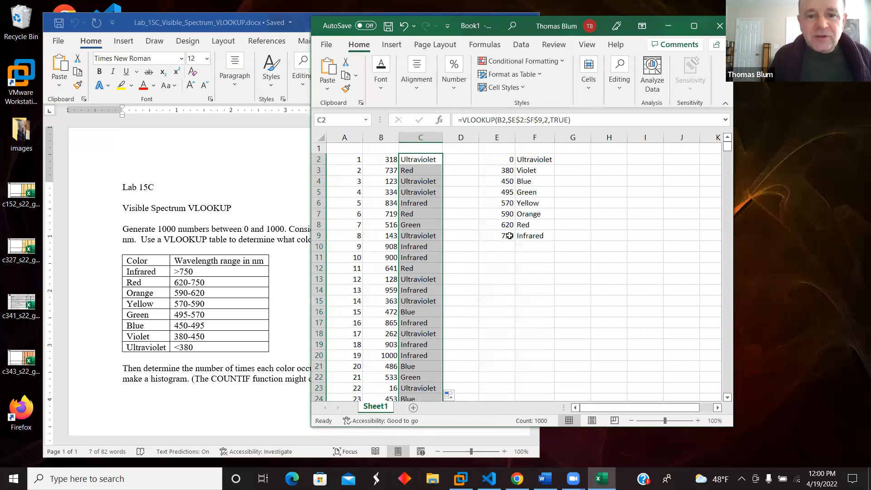
double_click(442, 137)
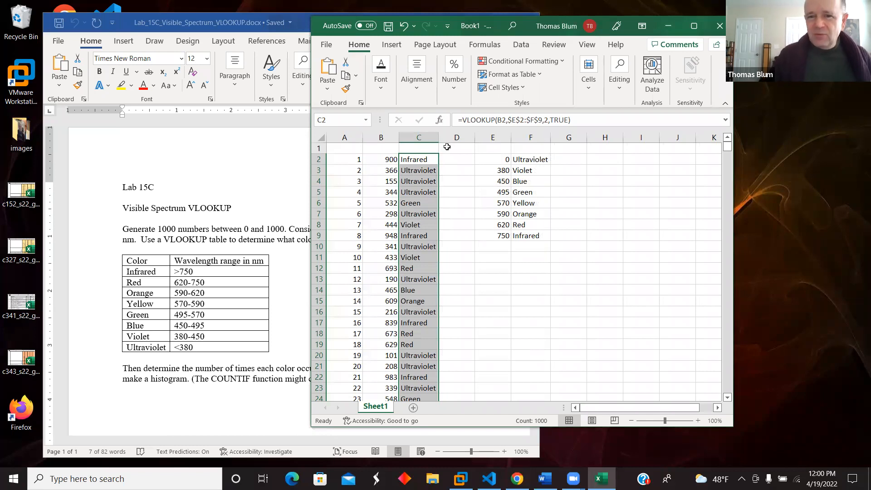
left_click(569, 157)
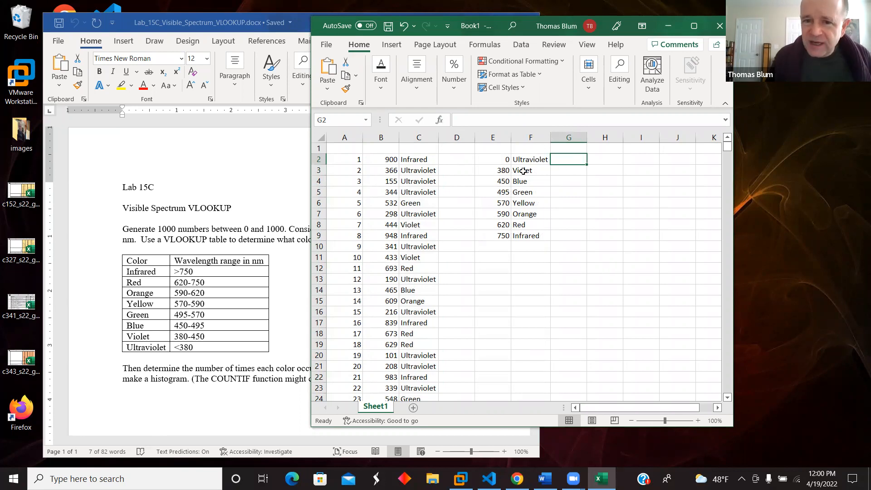
left_click(416, 159)
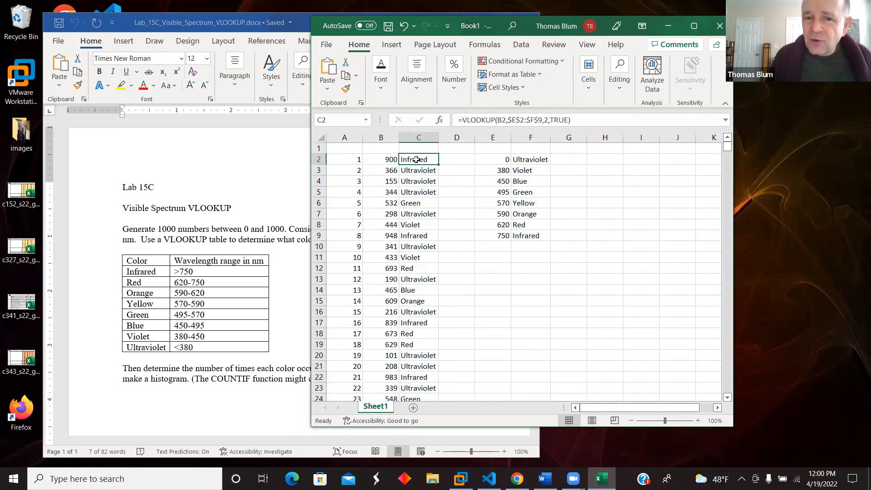
left_click(530, 159)
left_click(425, 160)
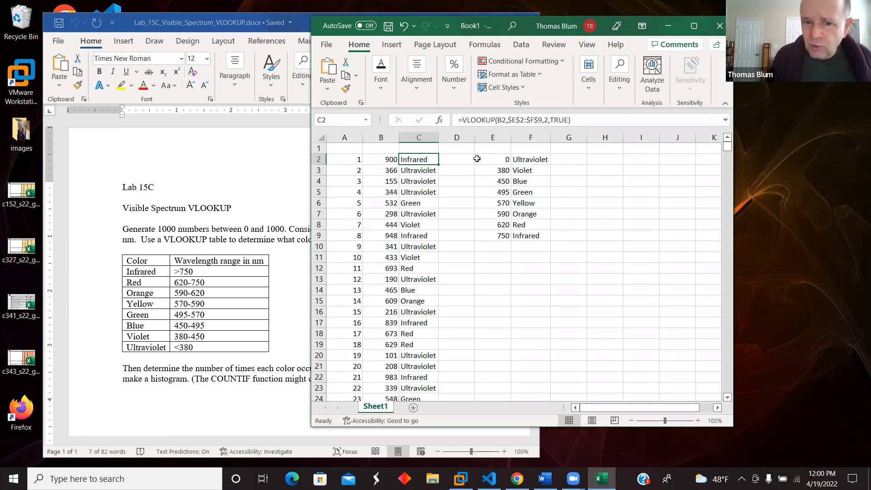
Enter the formula =COUNTIF(C2:C1001,F2) in G2 to count the Ultraviolet entries.
left_click(574, 158)
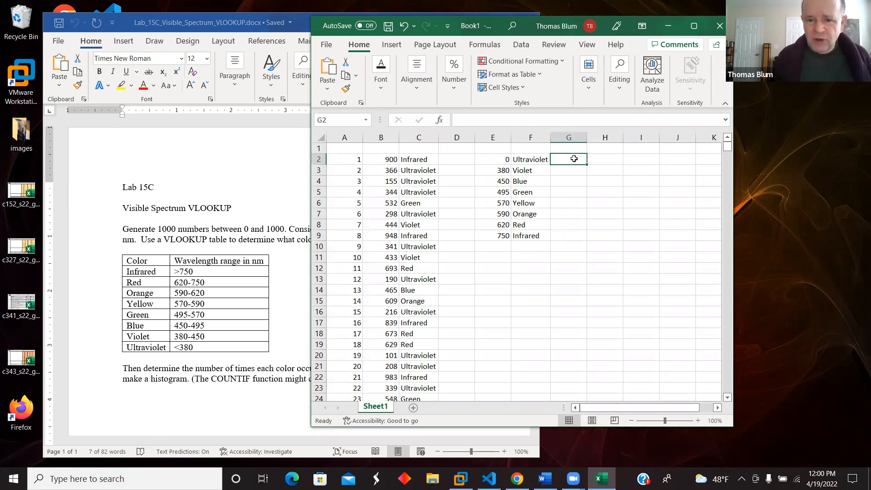
type("=")
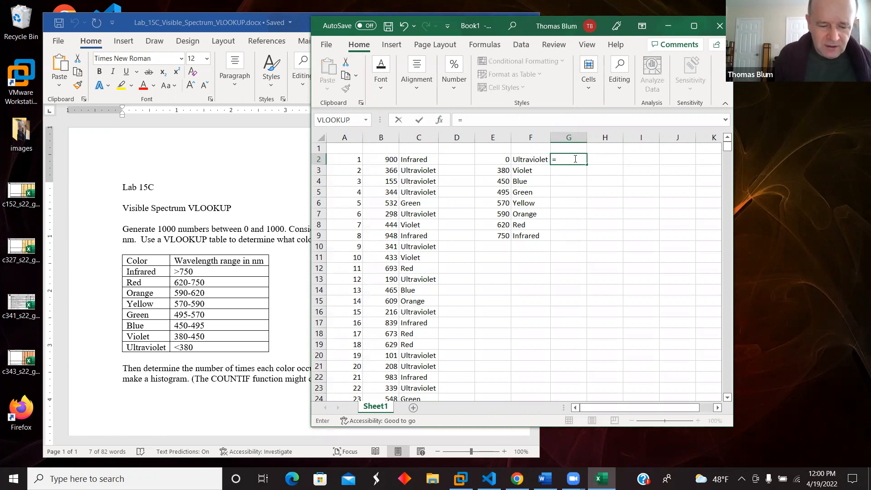
type("COUNT")
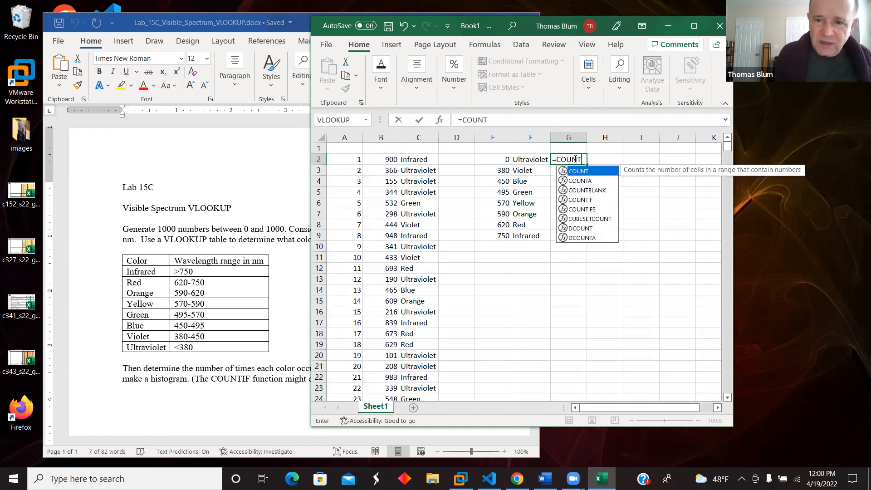
type("IF(")
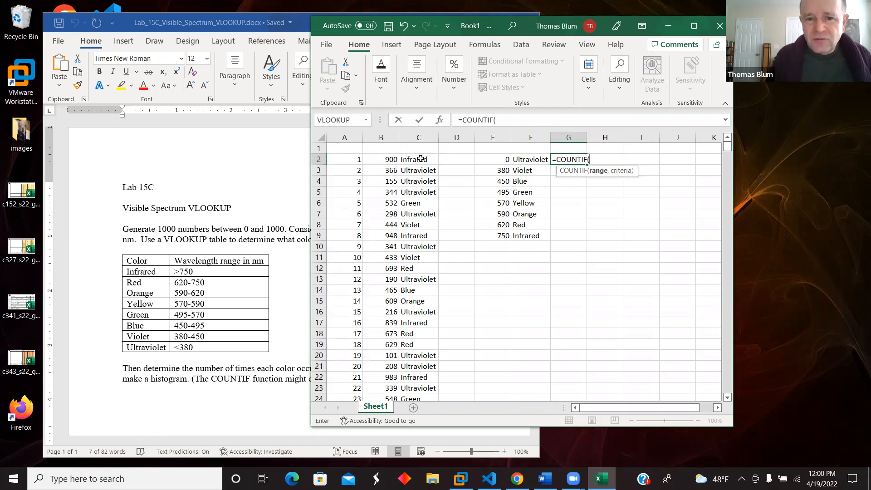
left_click_drag(424, 157, 431, 376)
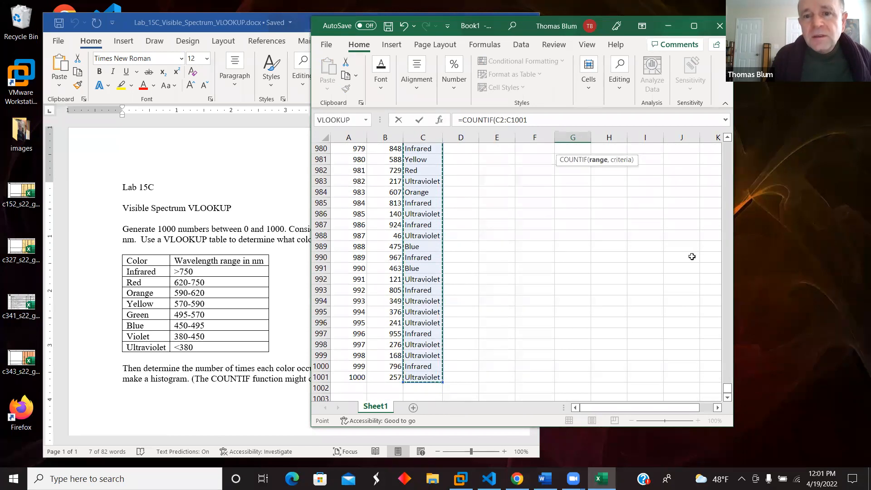
left_click(535, 121)
type(",")
left_click_drag(727, 388, 698, 128)
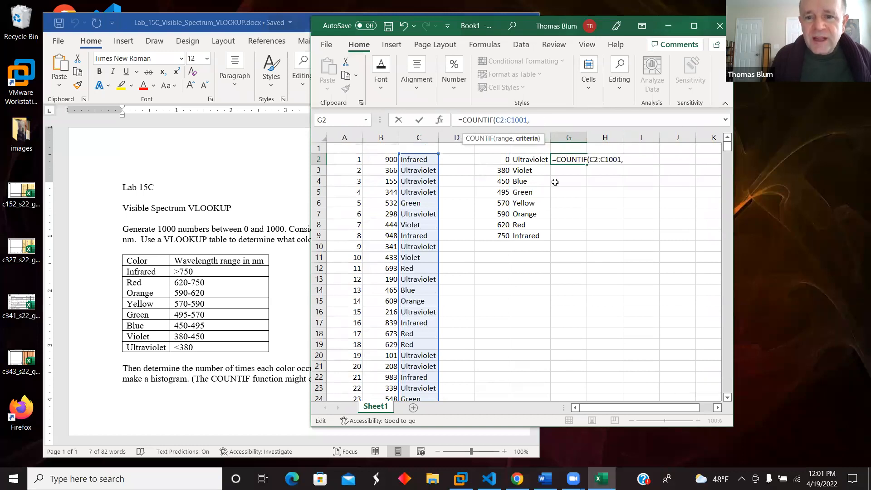
left_click(525, 158)
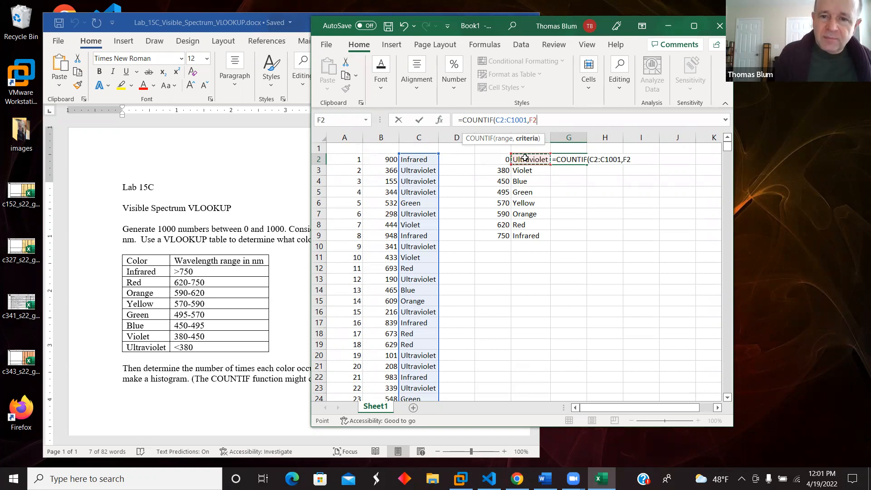
type(")")
key("Return")
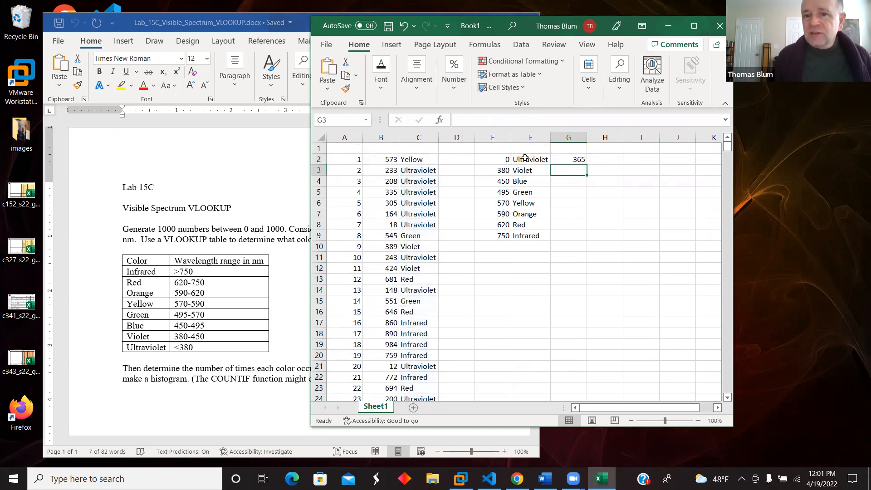
Lock the rows of the COUNTIF range in G2 as C$2:C$1001 and fill the formula down through G9.
left_click(568, 159)
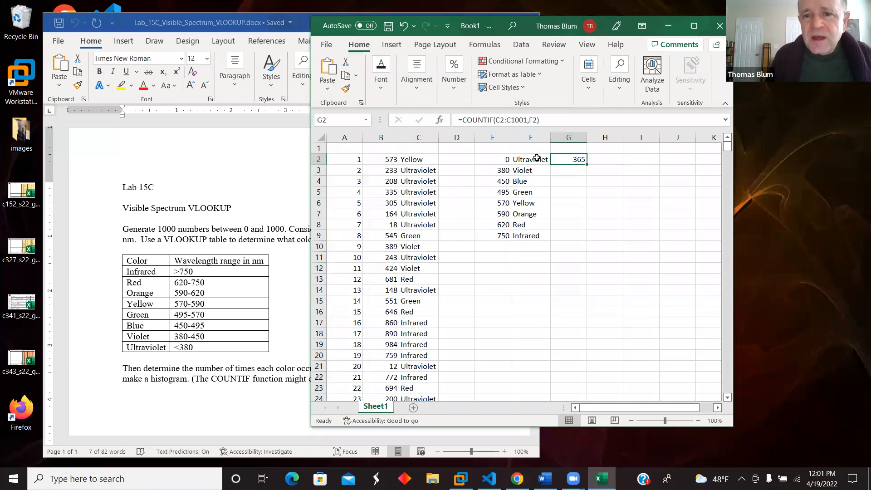
left_click(501, 120)
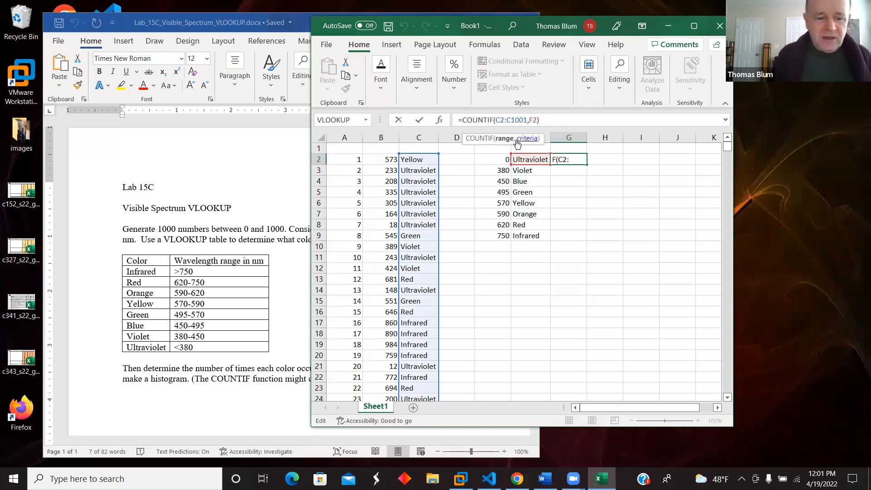
type("$")
key("Right")
key("Right")
type("$")
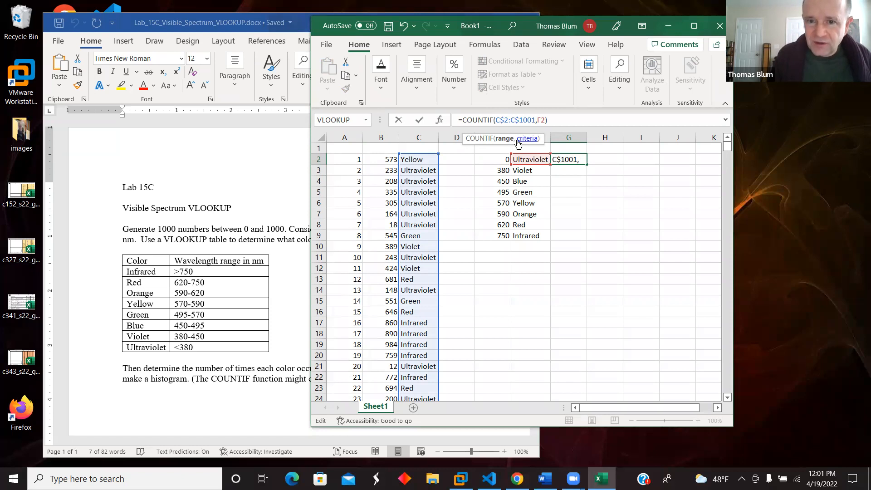
key("ctrl+Return")
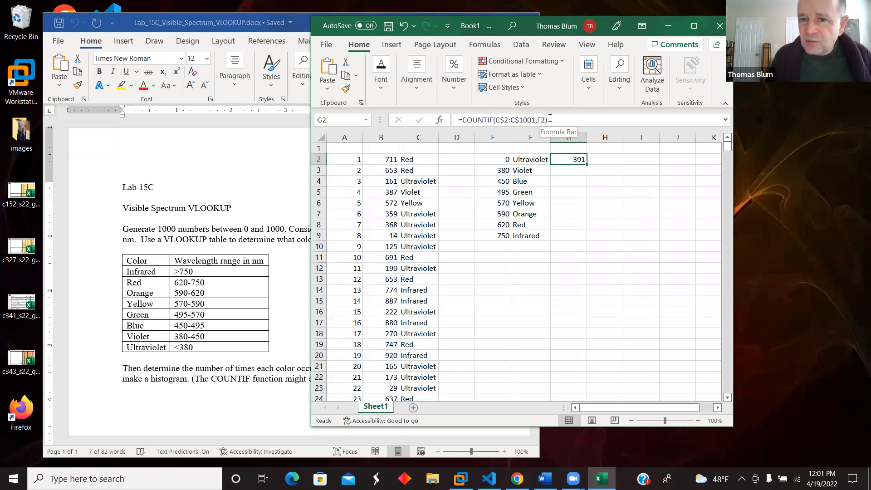
left_click_drag(588, 166, 590, 239)
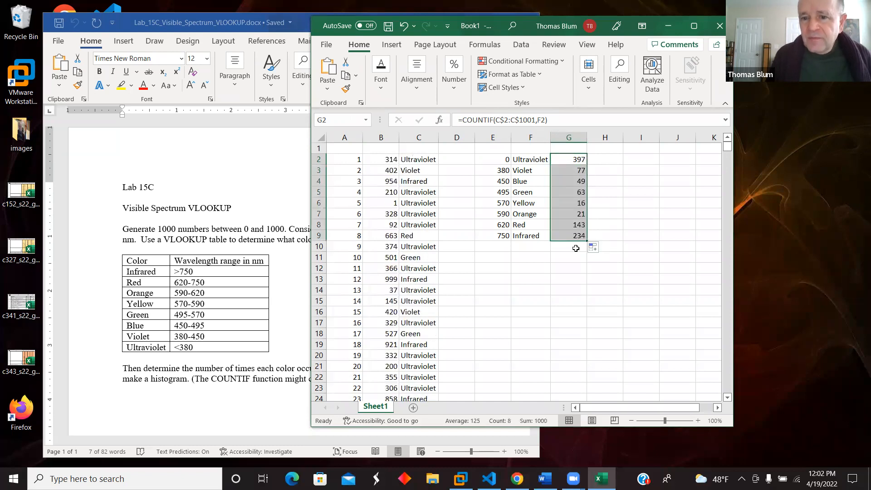
Total the color counts in G10 with a SUM formula over G2:G9.
left_click(580, 248)
type("=sum(")
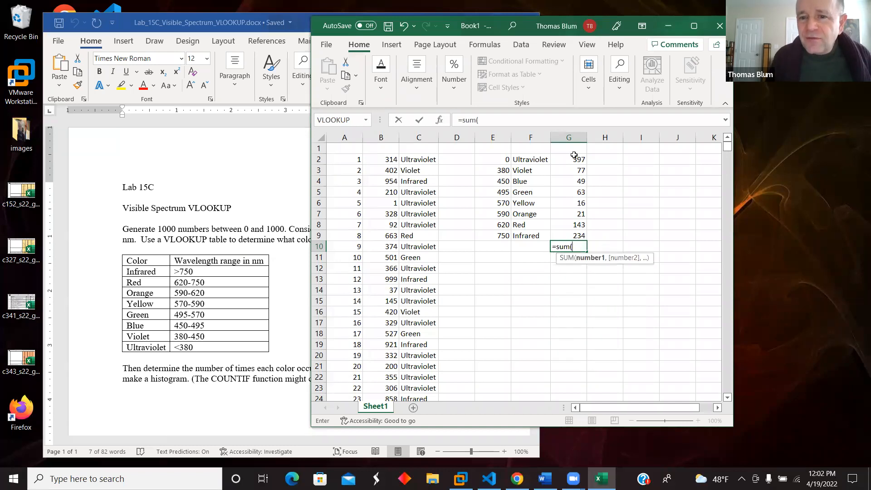
left_click_drag(565, 157, 571, 233)
key("Return")
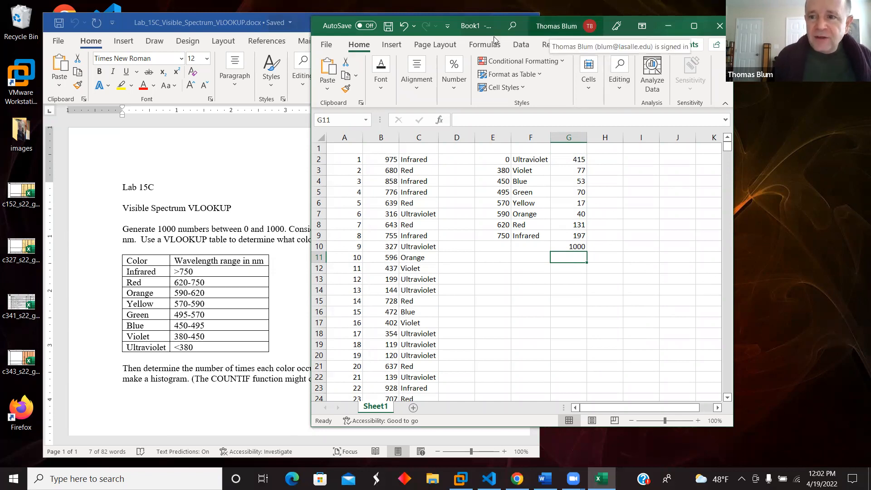
Insert a 2-D clustered column chart of the color counts in G2:G9.
left_click_drag(549, 28, 494, 36)
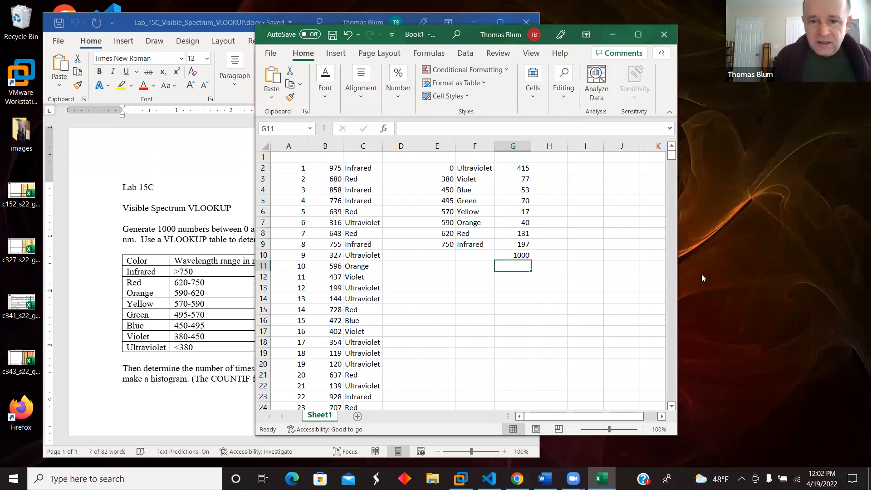
left_click_drag(521, 168, 520, 239)
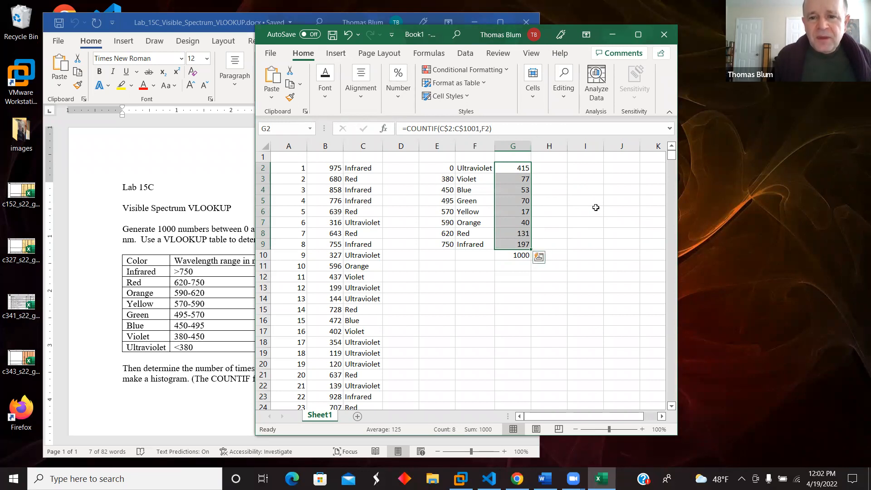
left_click(336, 54)
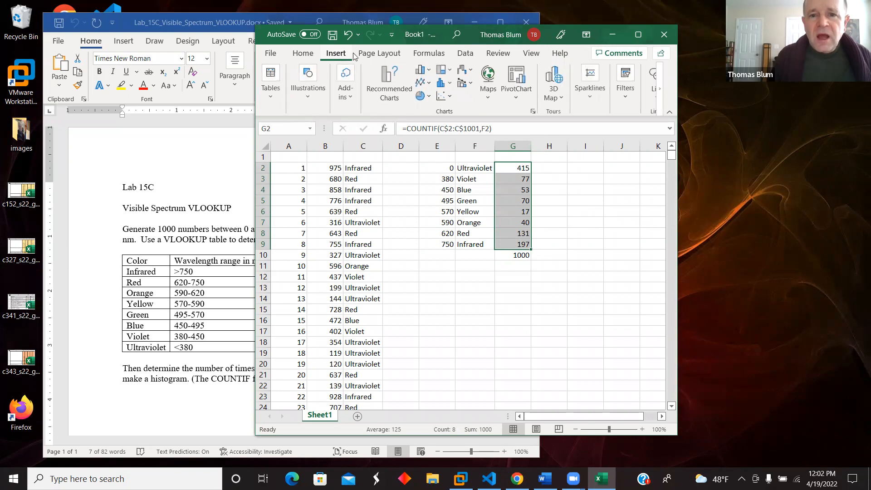
left_click(425, 73)
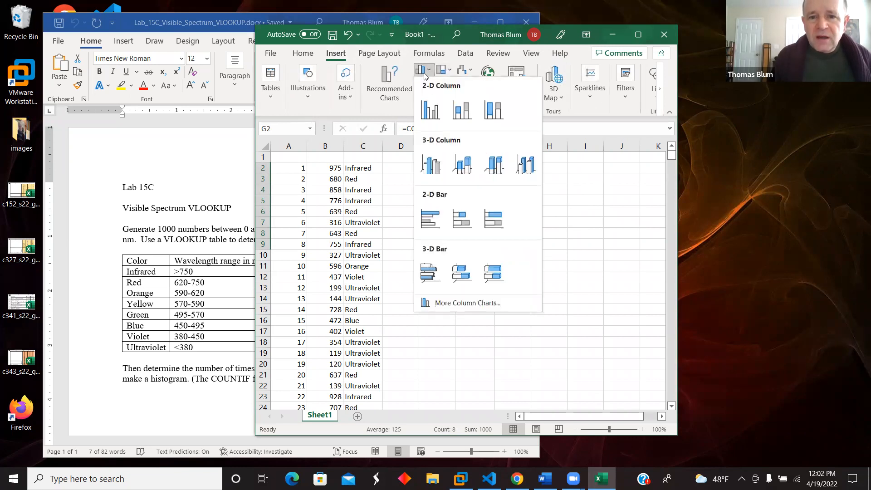
left_click(431, 111)
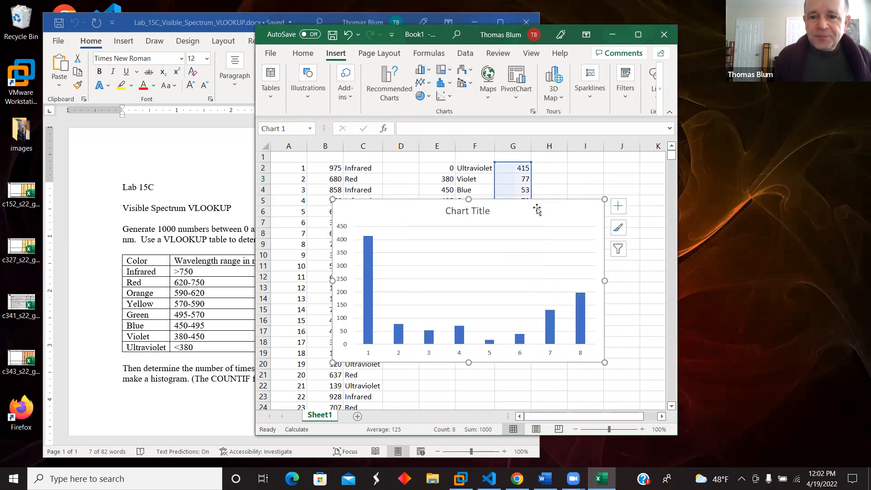
Set the chart's horizontal category axis labels to the color names in F2:F9.
right_click(459, 341)
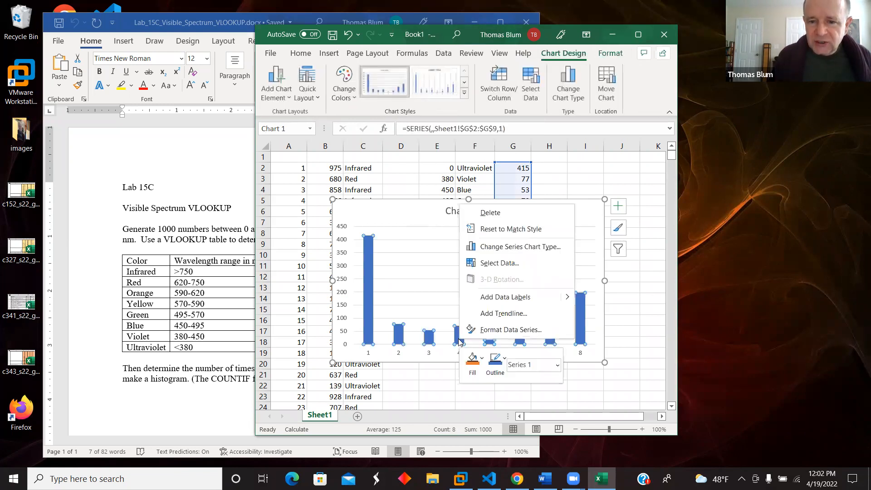
left_click(496, 264)
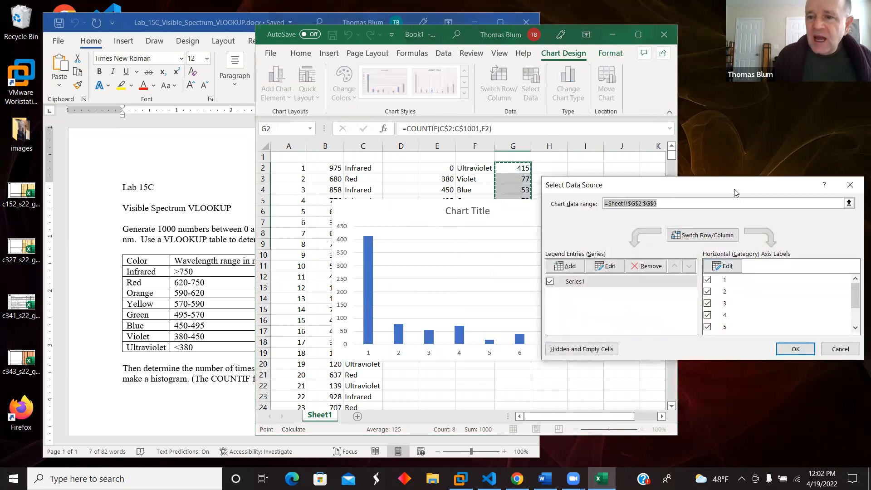
left_click_drag(732, 189, 704, 130)
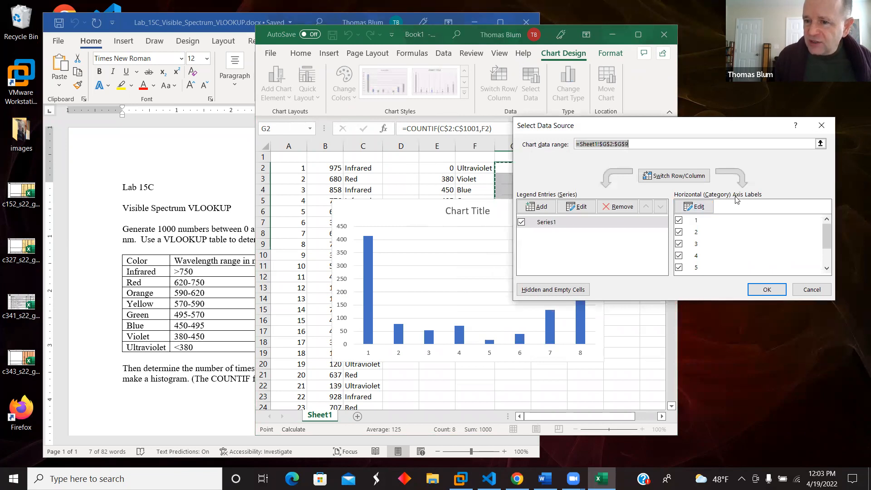
left_click(697, 211)
left_click_drag(474, 169, 476, 223)
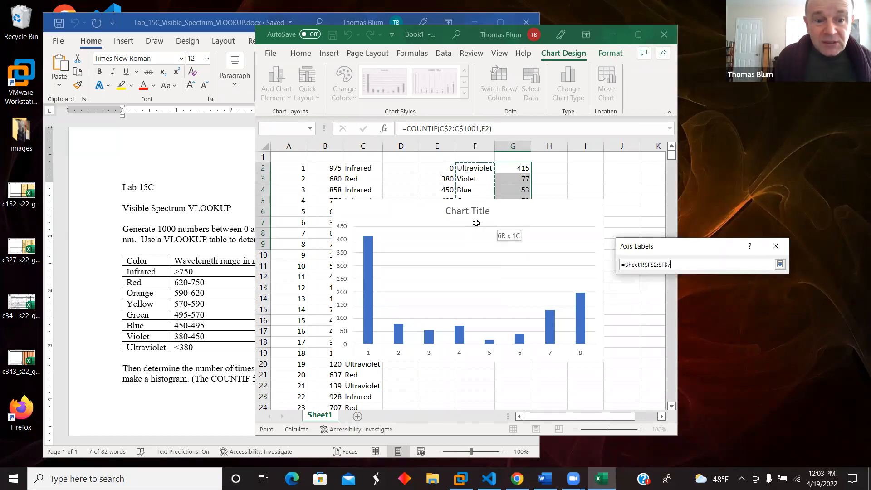
left_click_drag(476, 223, 477, 240)
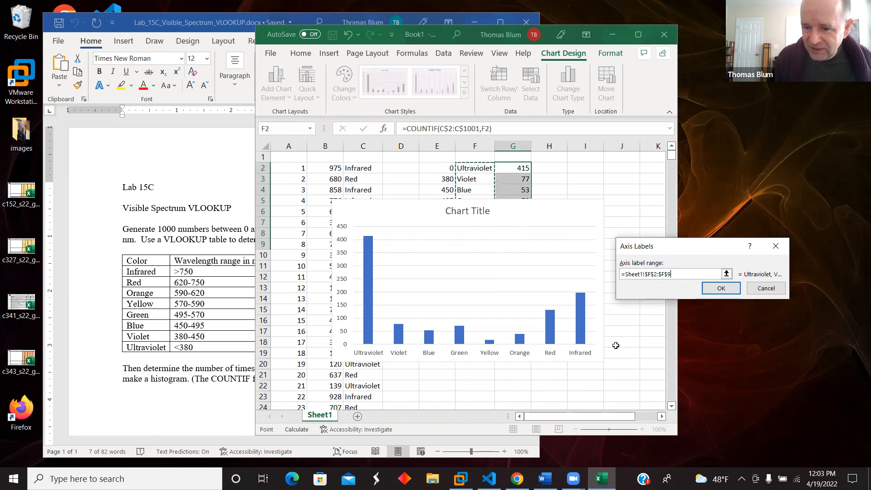
left_click(722, 289)
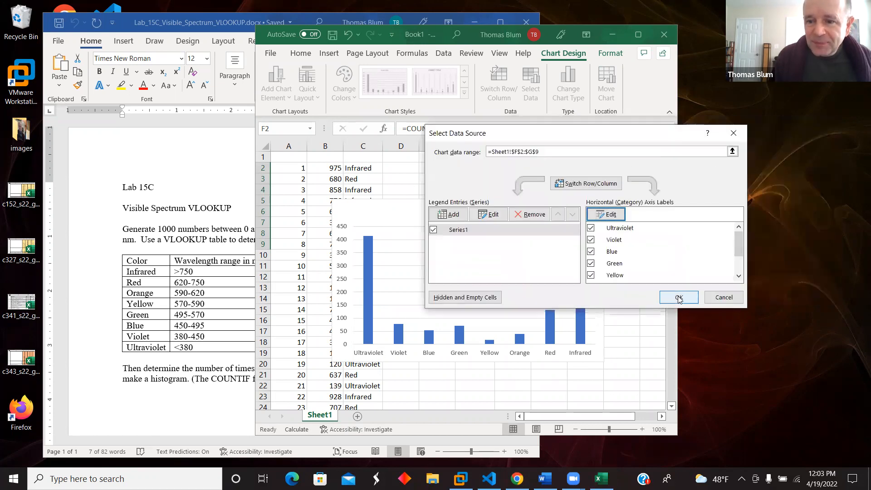
key("Return")
Replace the placeholder chart title with "Light".
left_click(472, 211)
left_click_drag(487, 212, 440, 213)
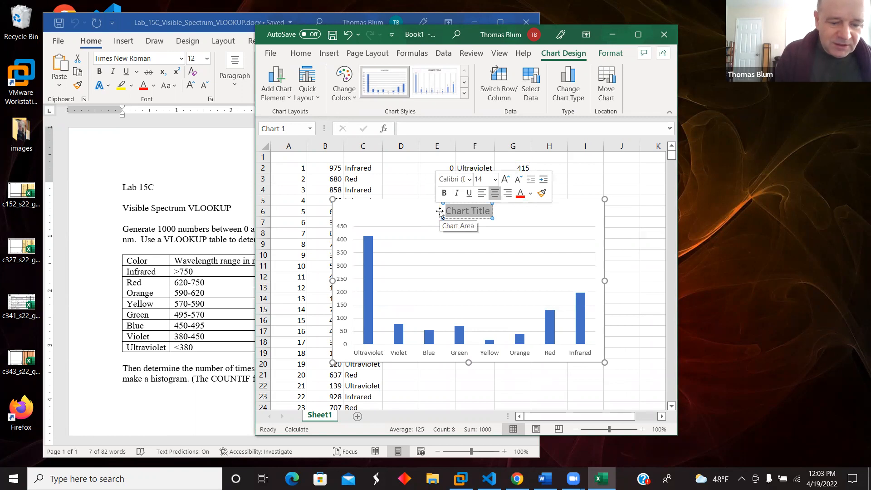
type("H")
type("ight")
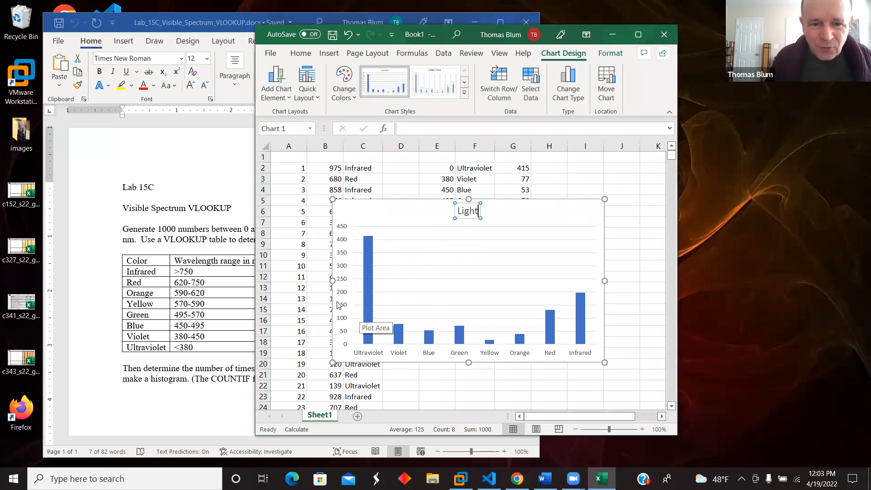
left_click(654, 255)
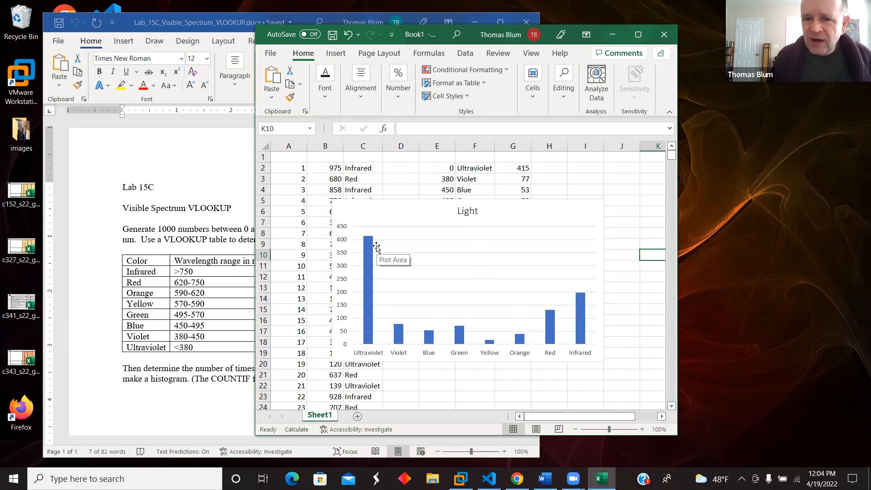
Review the chart's data source settings, including the horizontal category axis labels.
right_click(459, 341)
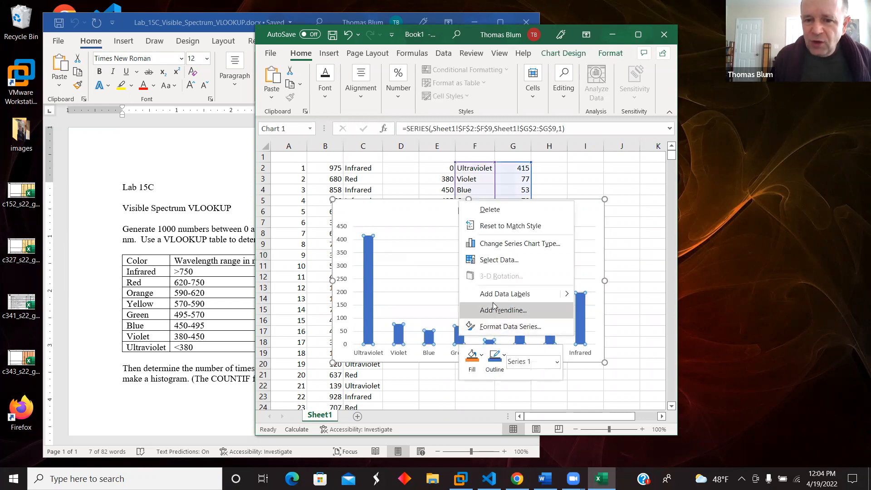
left_click(498, 262)
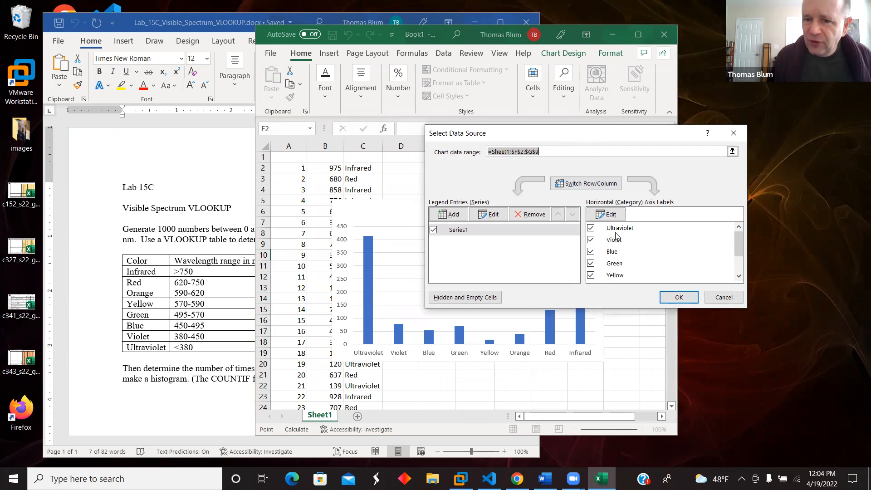
left_click(679, 297)
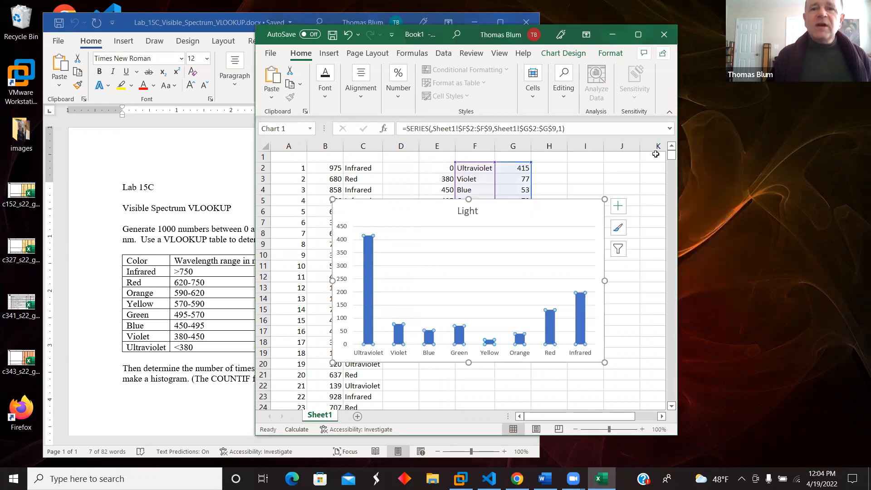